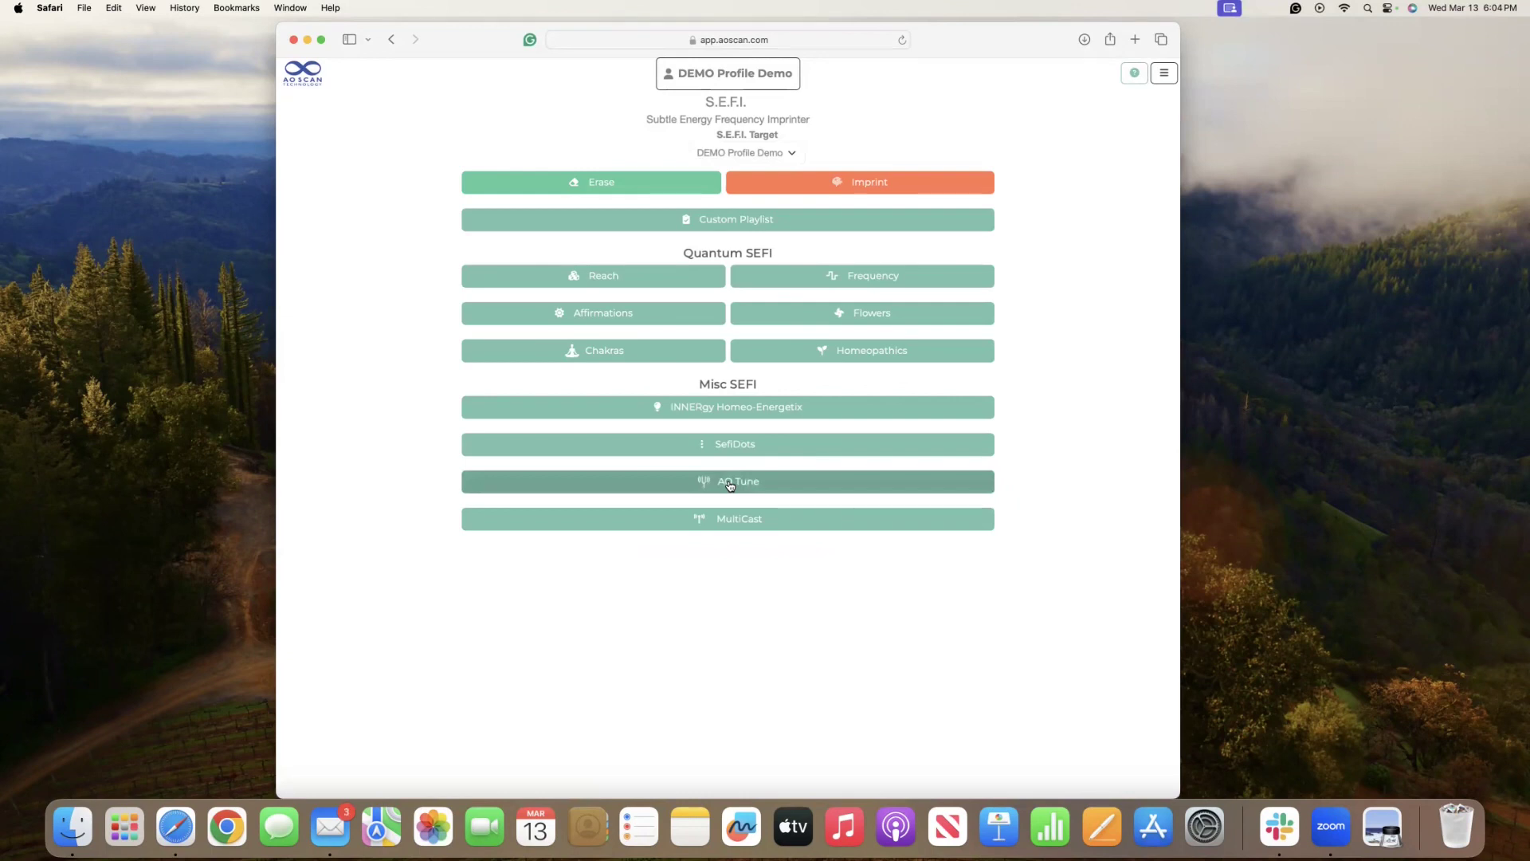
Scan in AO Tune so it recommends Culmination Cycle, Reduce Anxiety, Grounding at 187.61
left_click(732, 484)
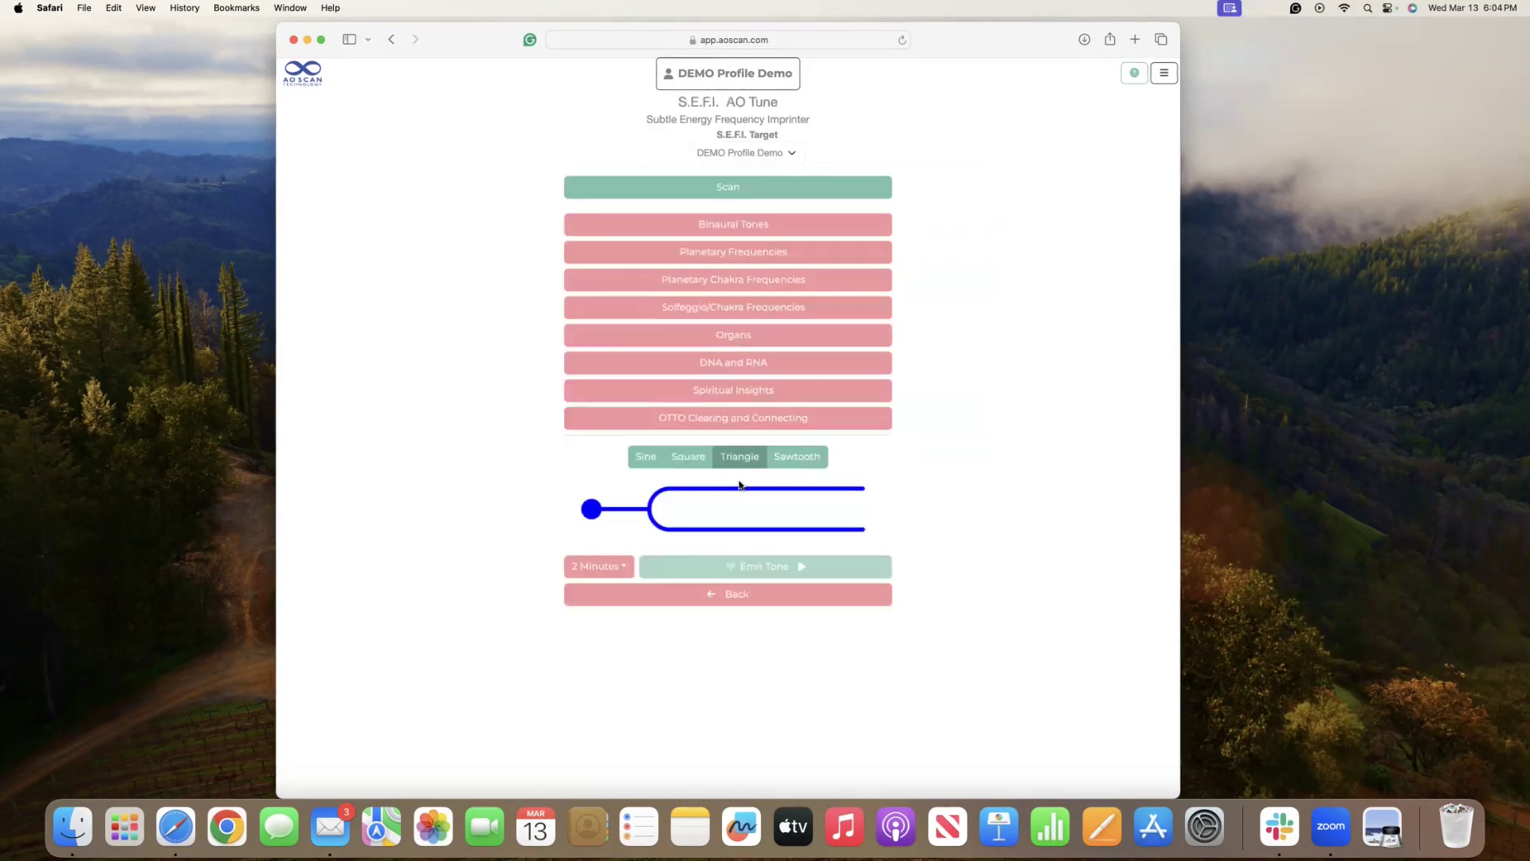
left_click(738, 191)
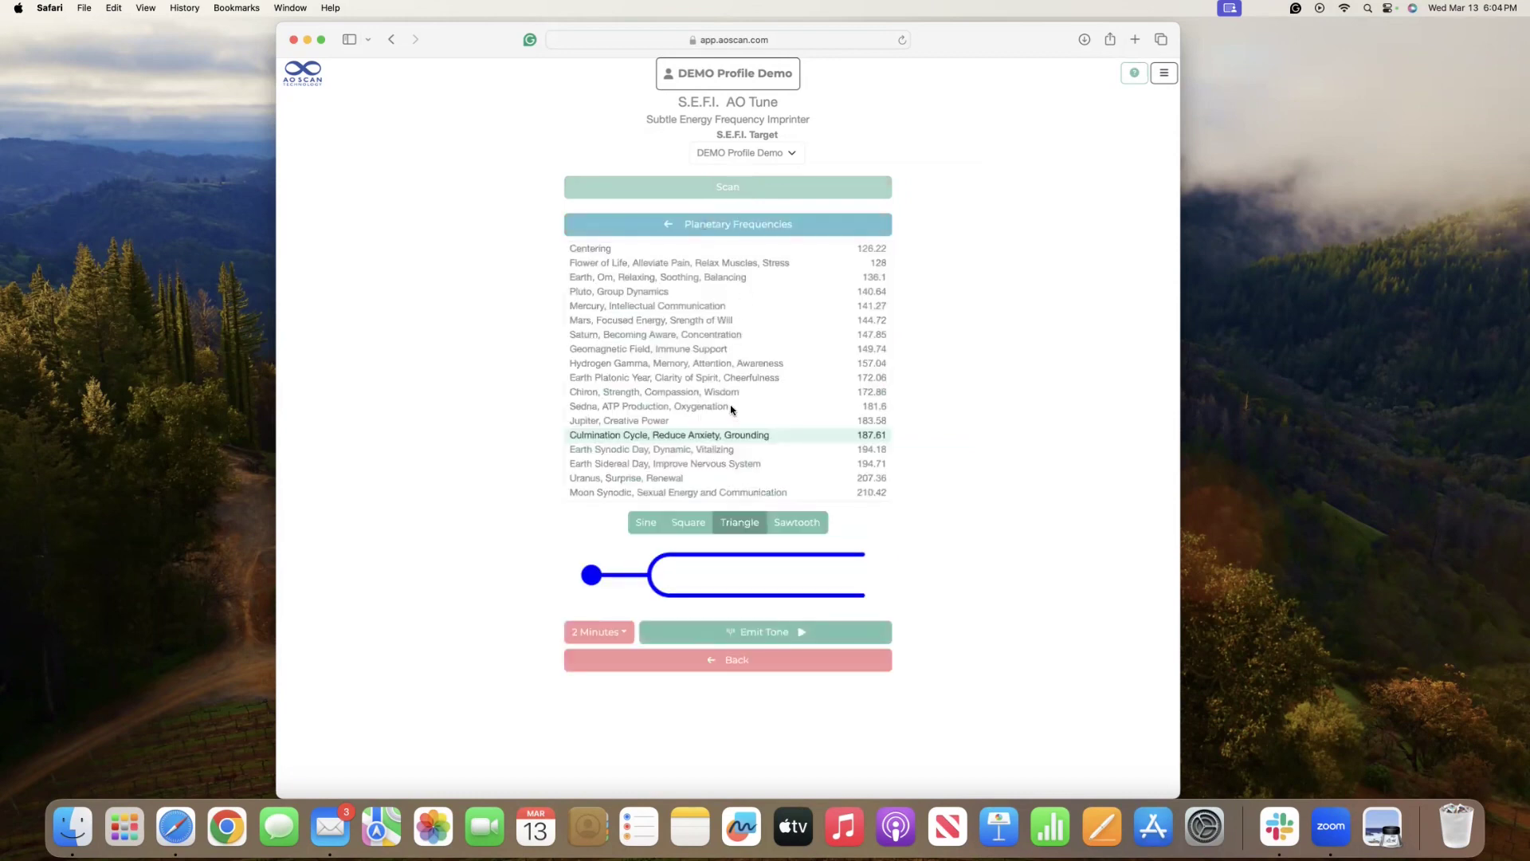
Emit the 187.61 tone as a Sawtooth wave with a 30 Sec duration
left_click(789, 531)
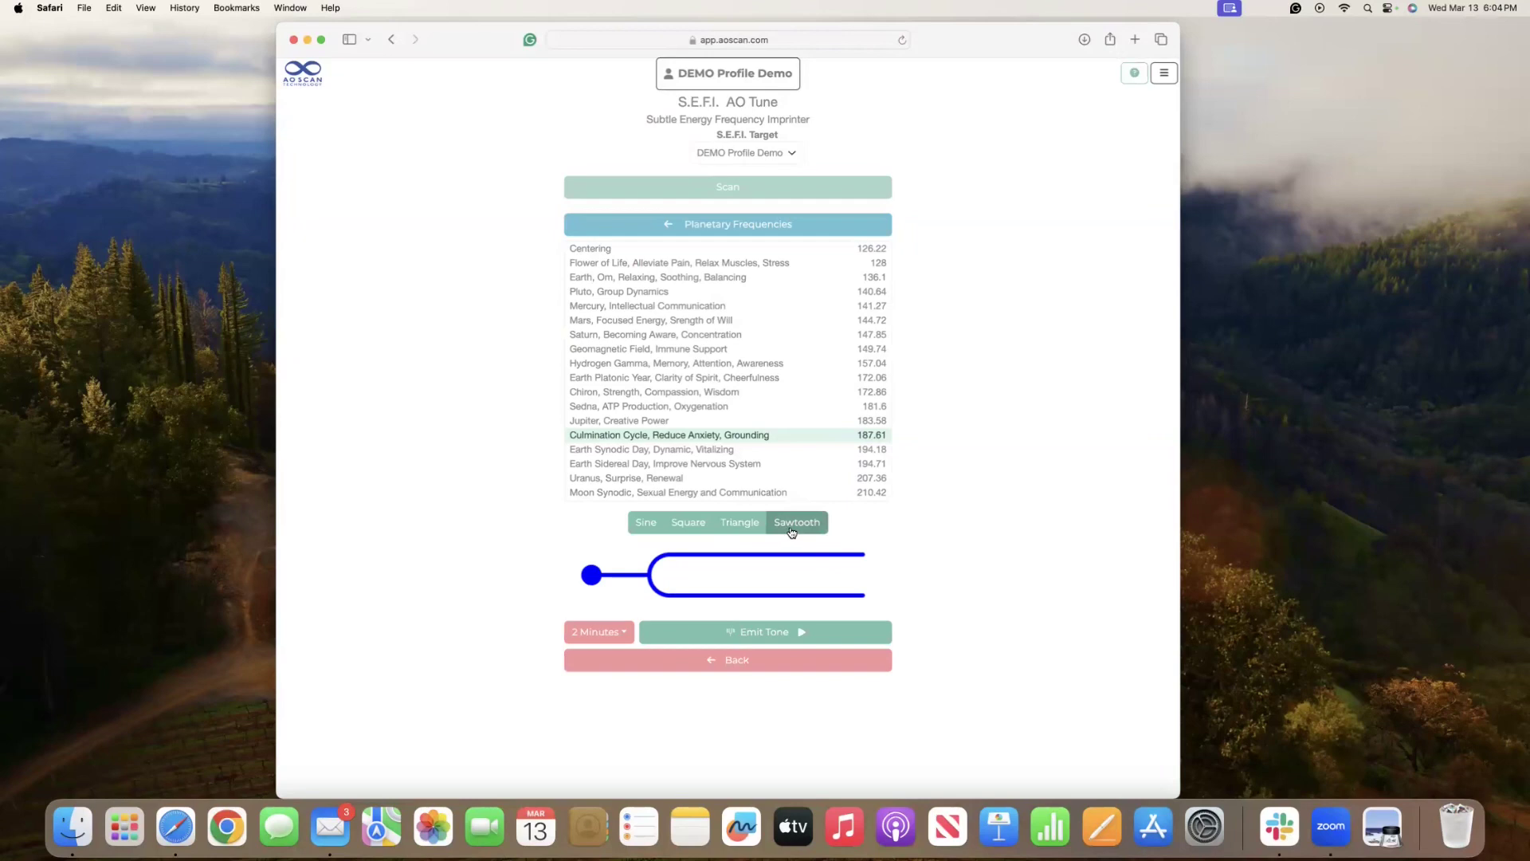
left_click(614, 632)
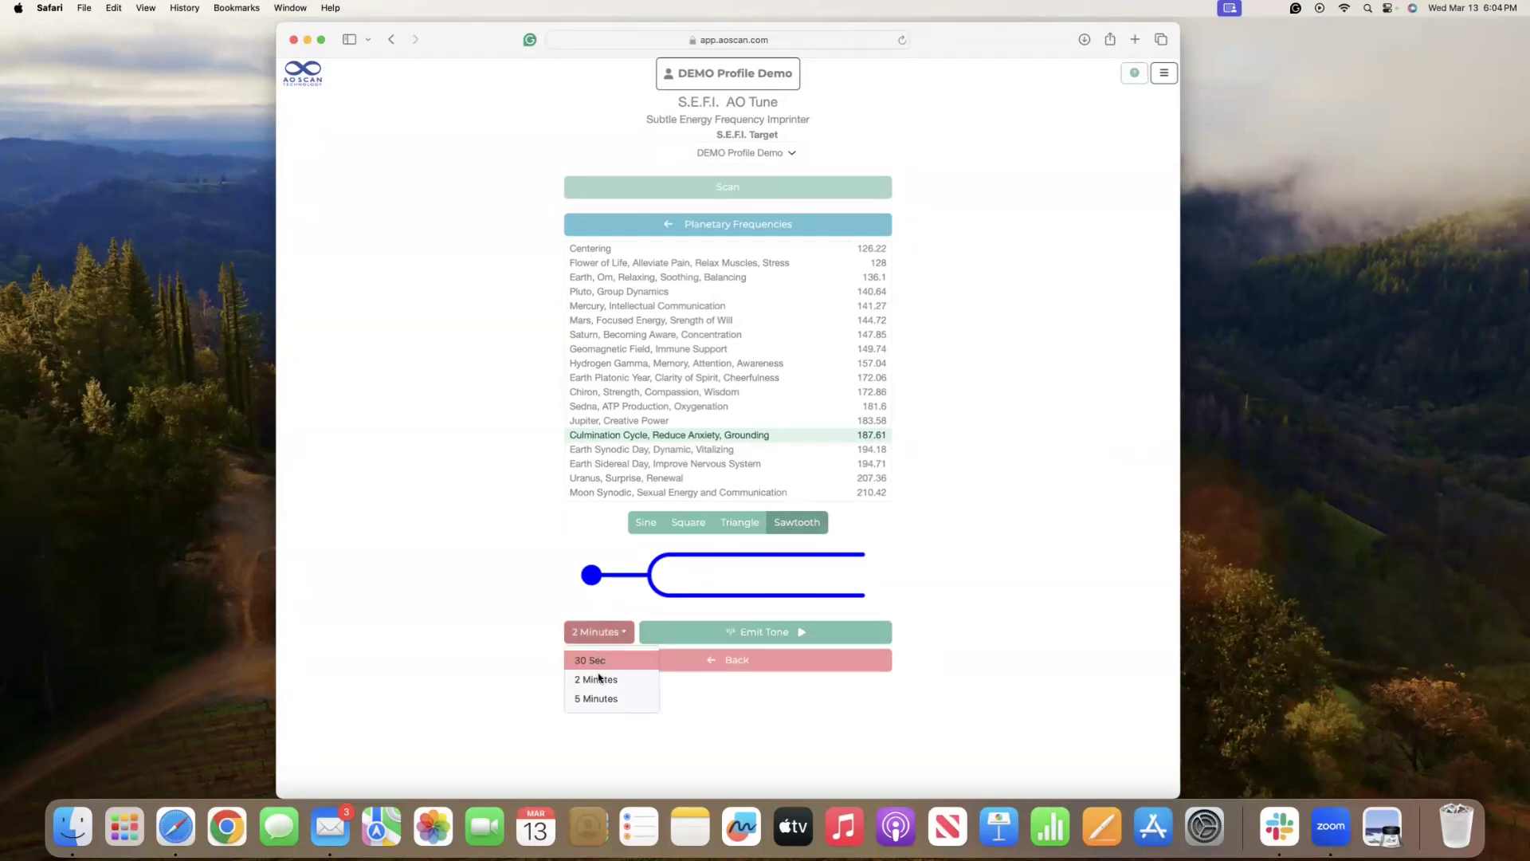
left_click(597, 661)
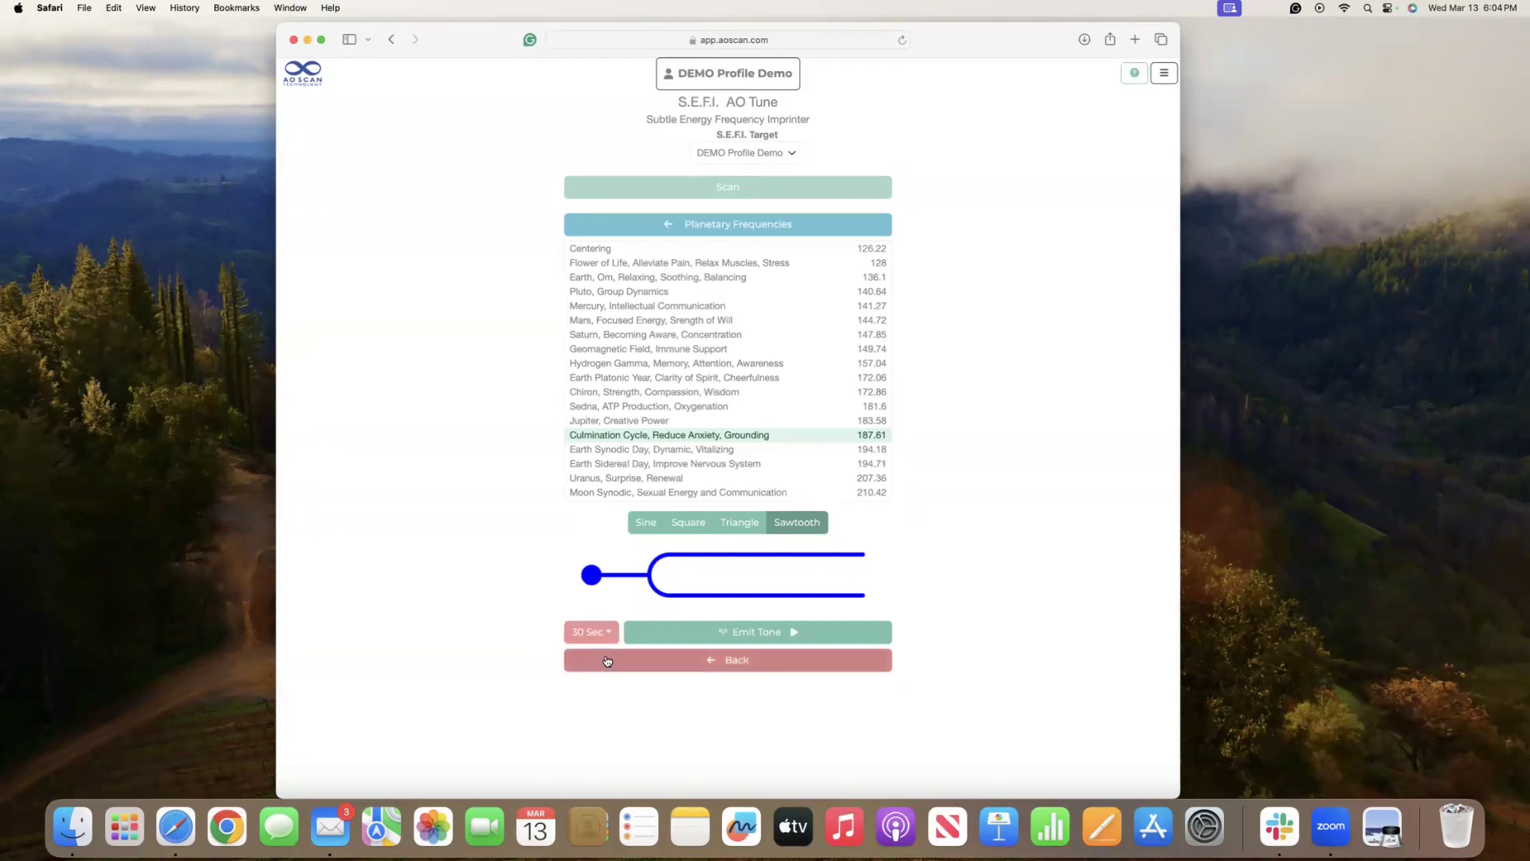
left_click(761, 635)
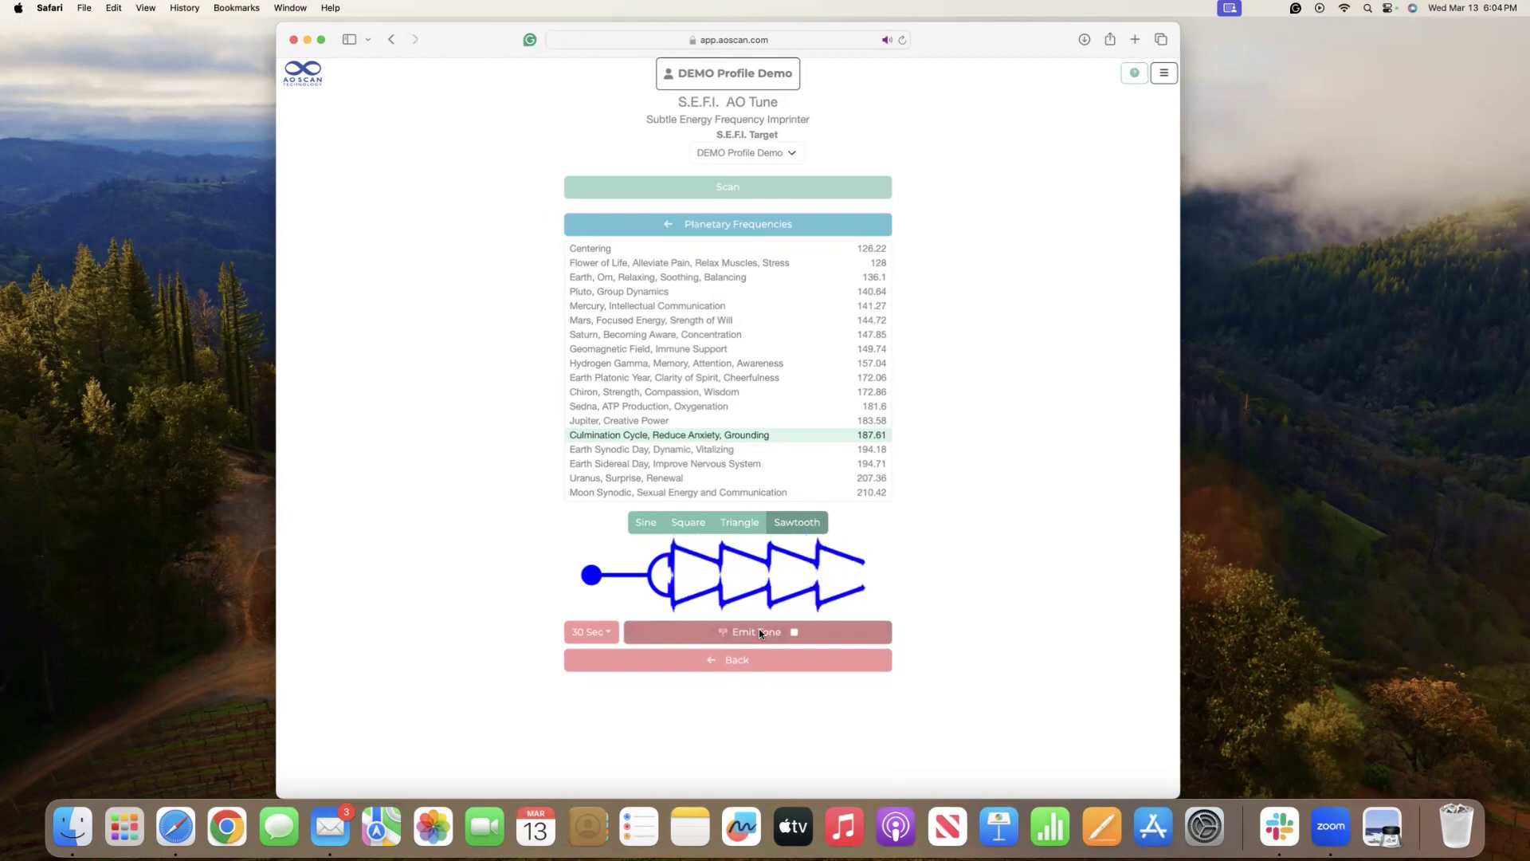
left_click(760, 631)
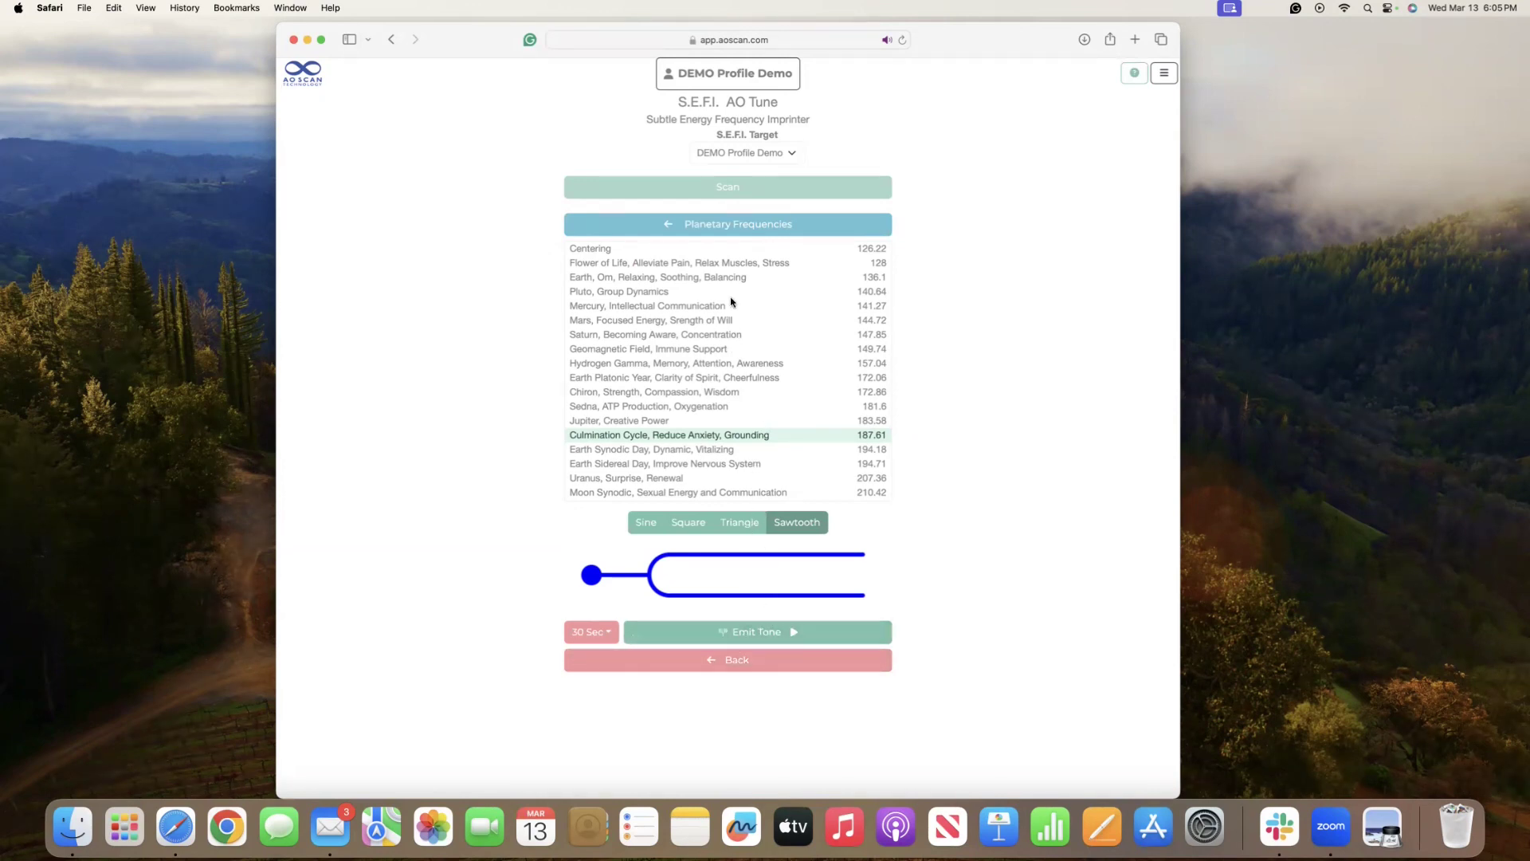
Go back to the S.E.F.I. menu, reopen AO Tune, and browse the Binaural Tones category
left_click(730, 661)
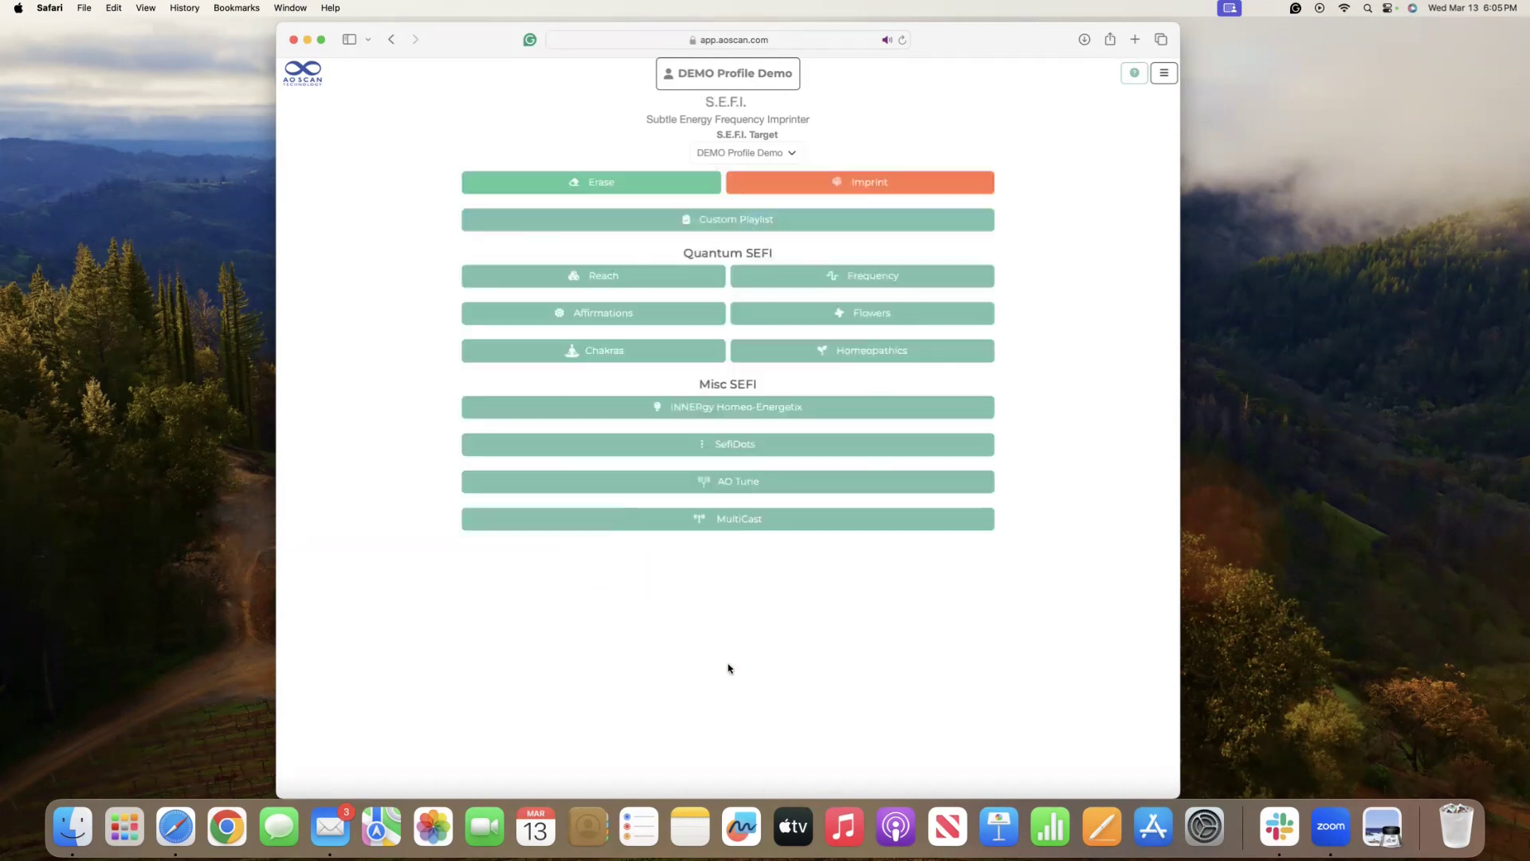
left_click(732, 482)
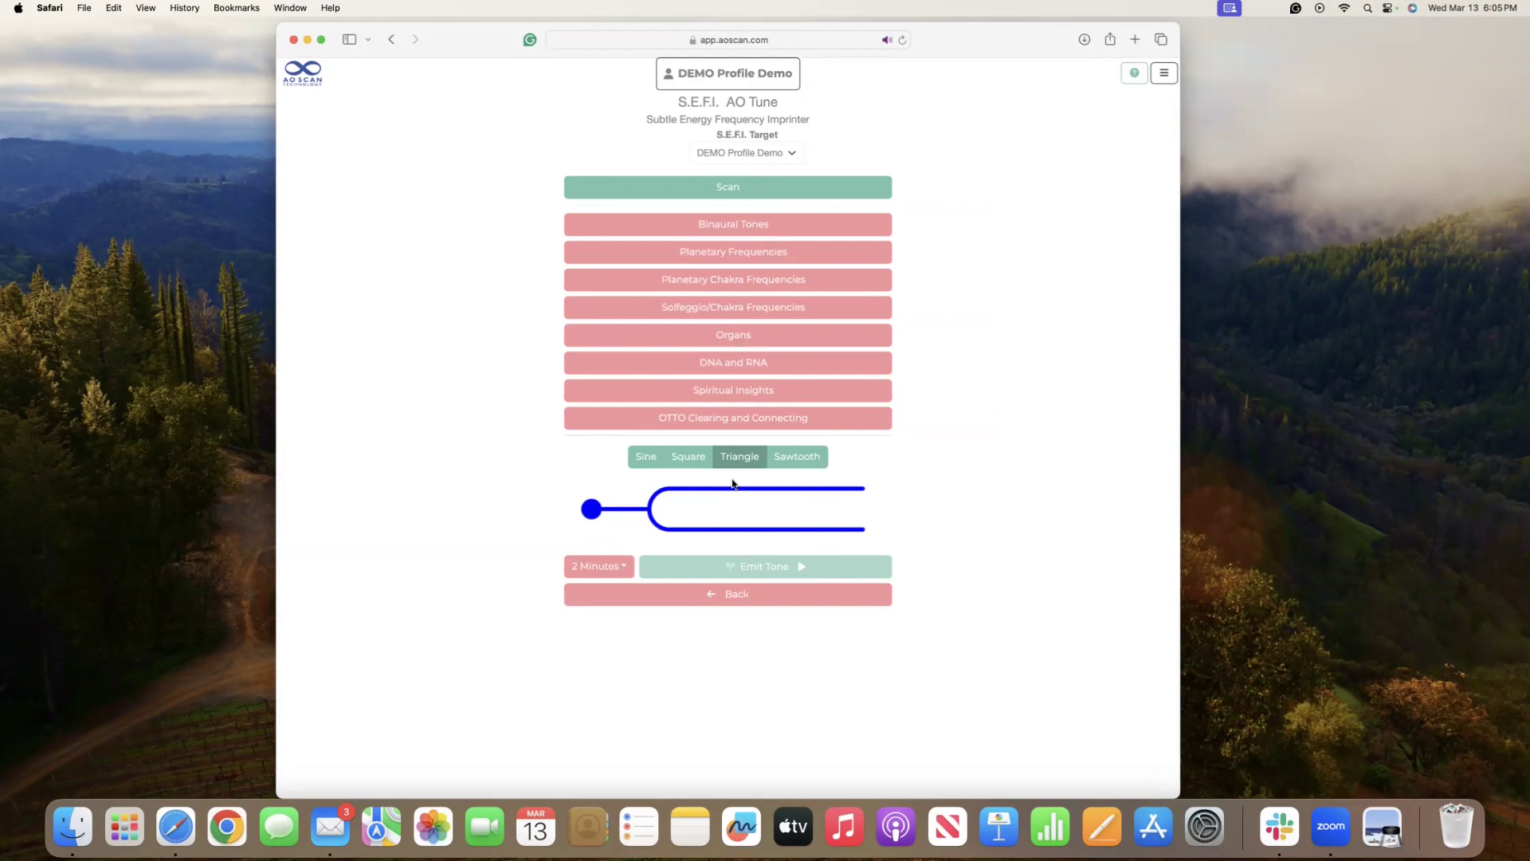
left_click(741, 225)
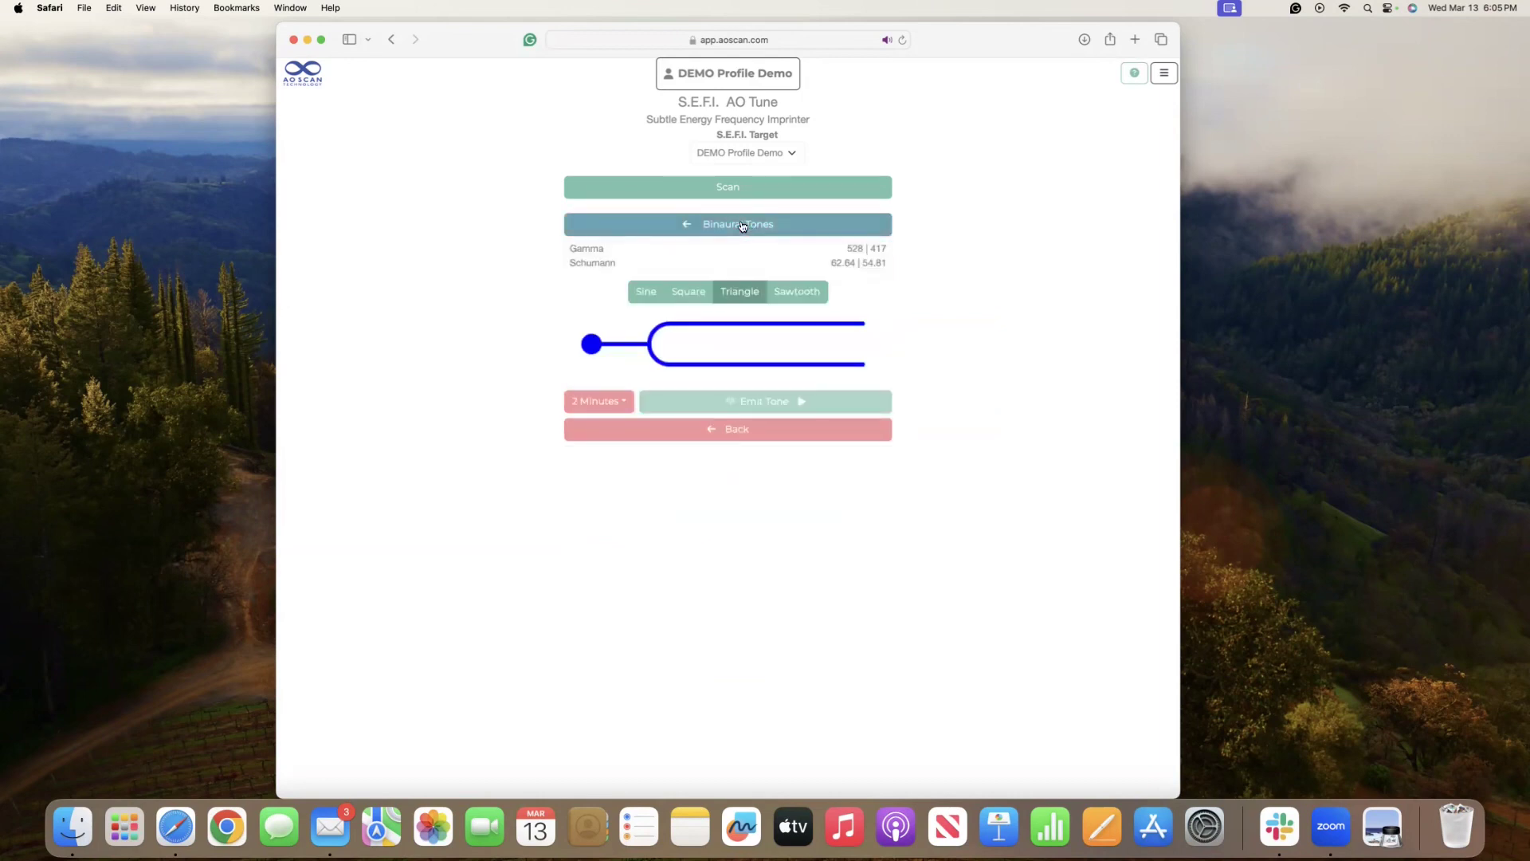
left_click(721, 432)
Browse the Planetary Frequencies, Planetary Chakra Frequencies and Solfeggio/Chakra Frequencies lists
left_click(731, 486)
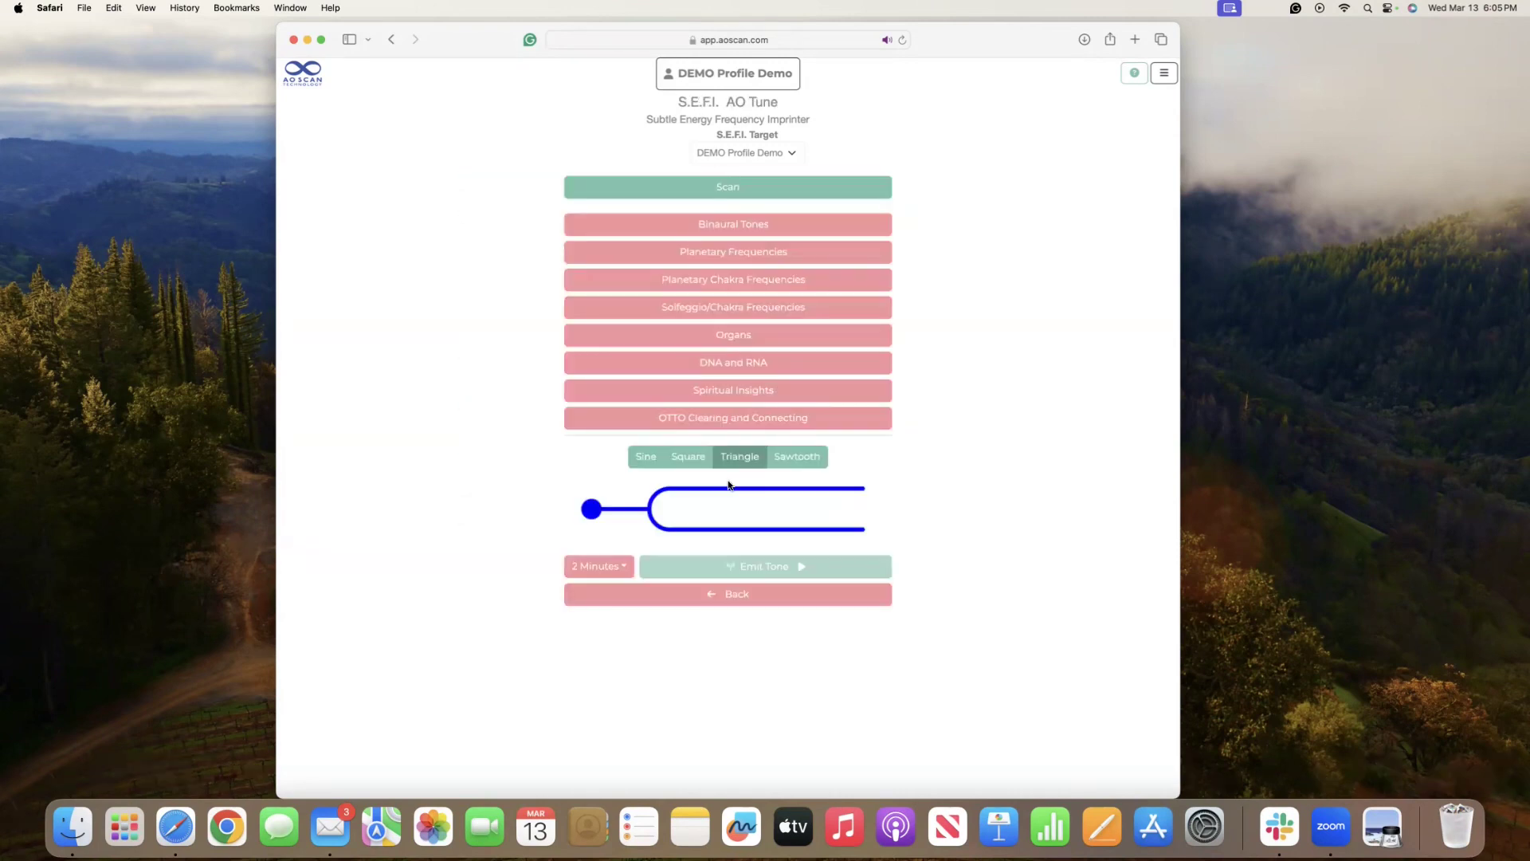
left_click(741, 255)
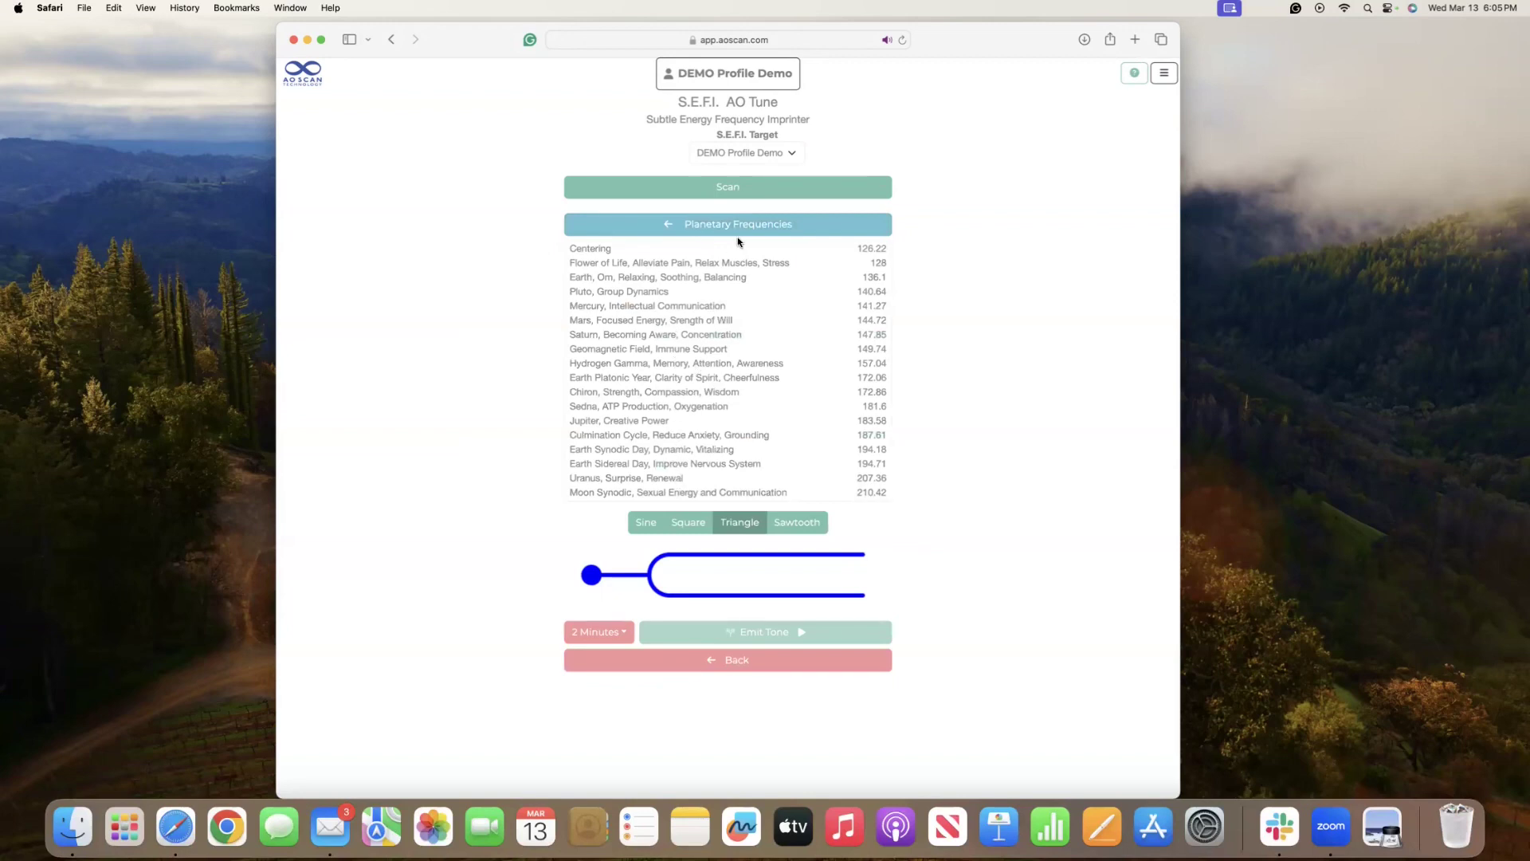
left_click(739, 226)
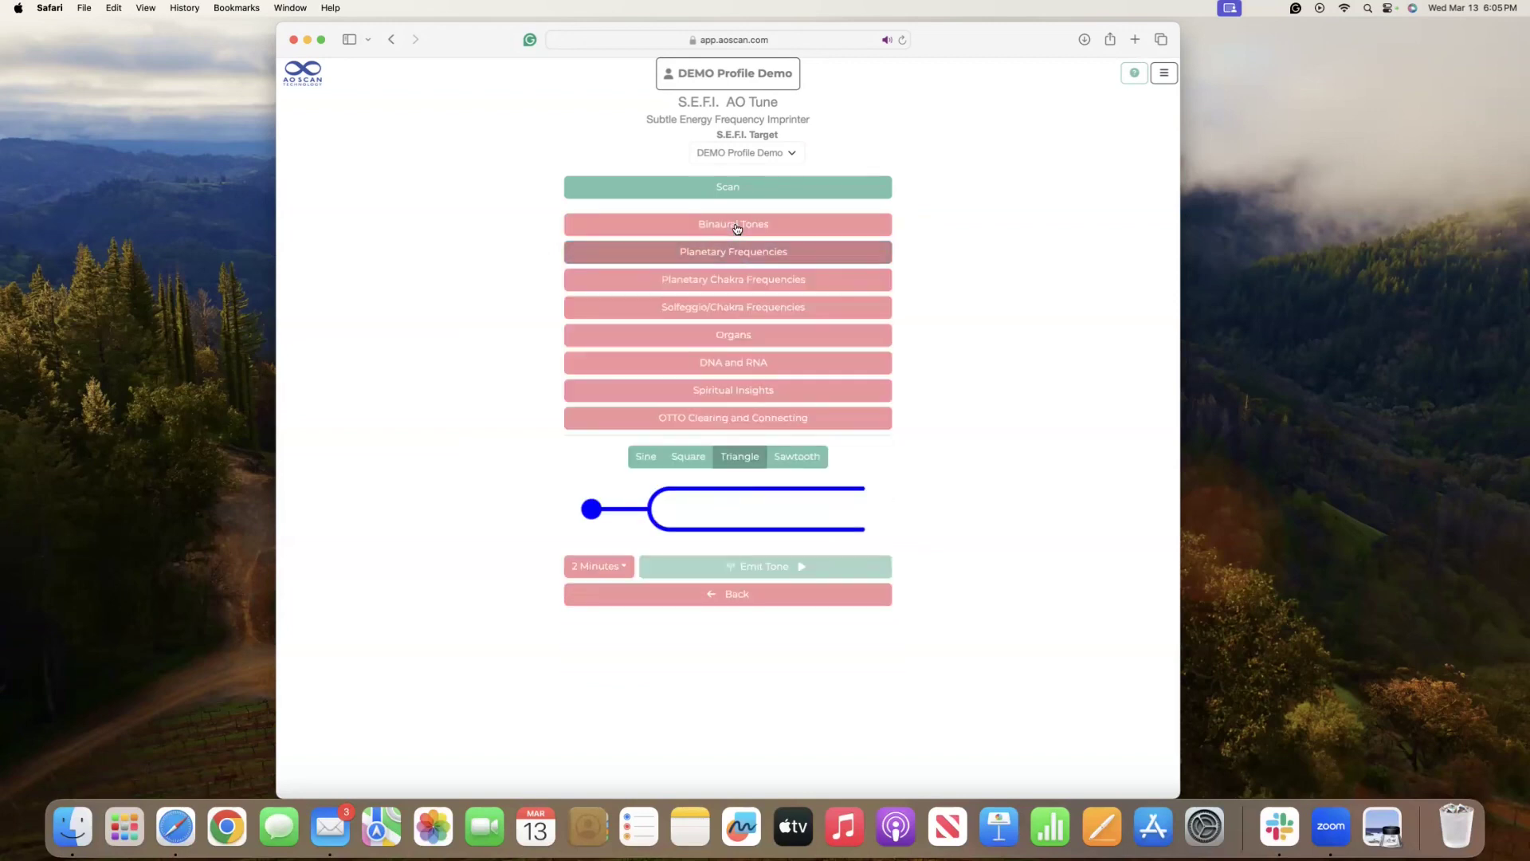
left_click(734, 283)
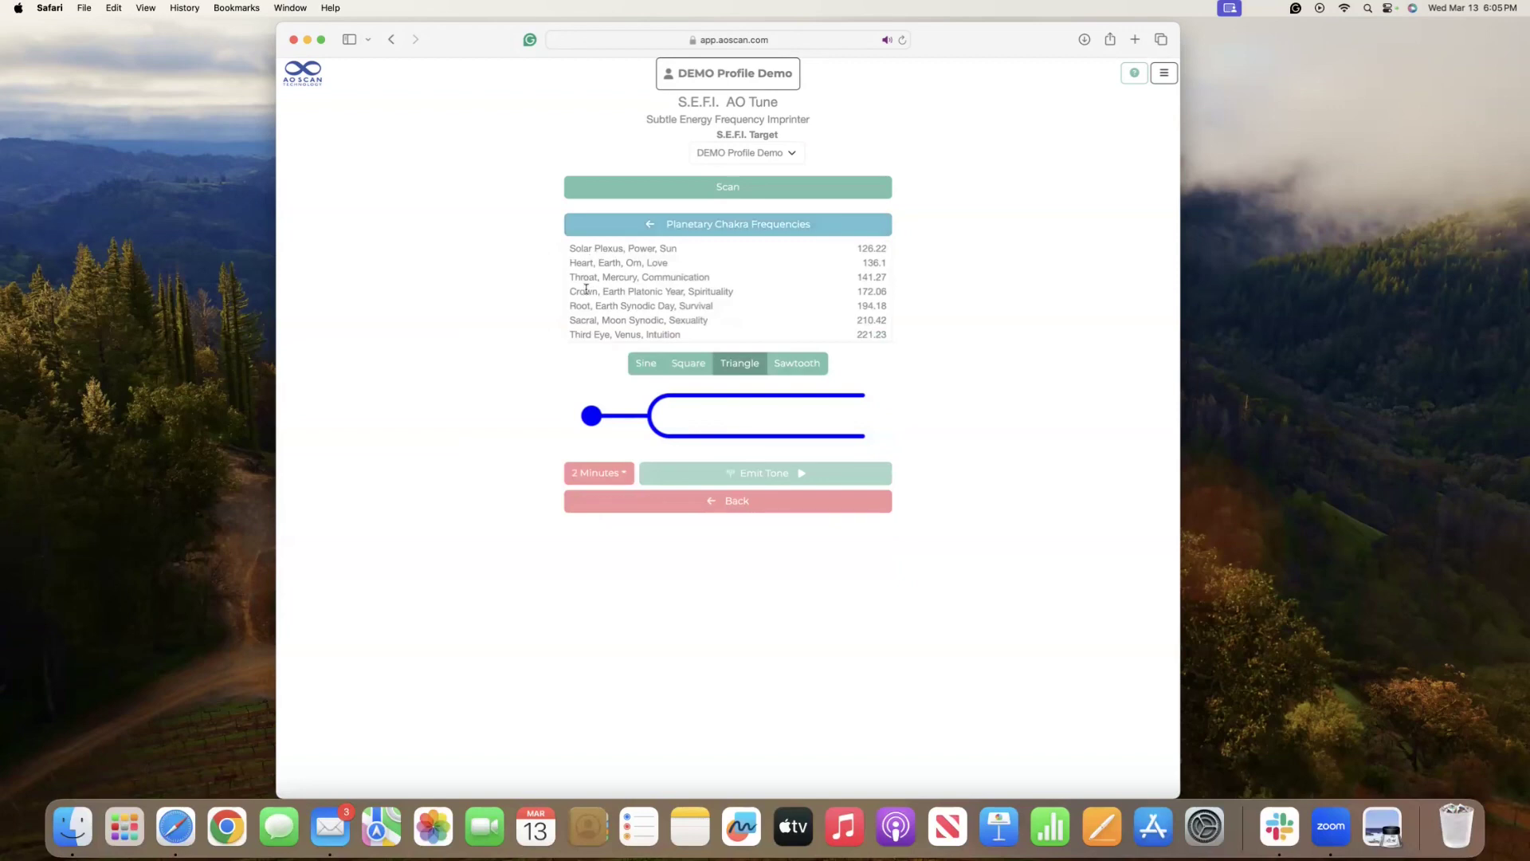
left_click(763, 231)
left_click(756, 306)
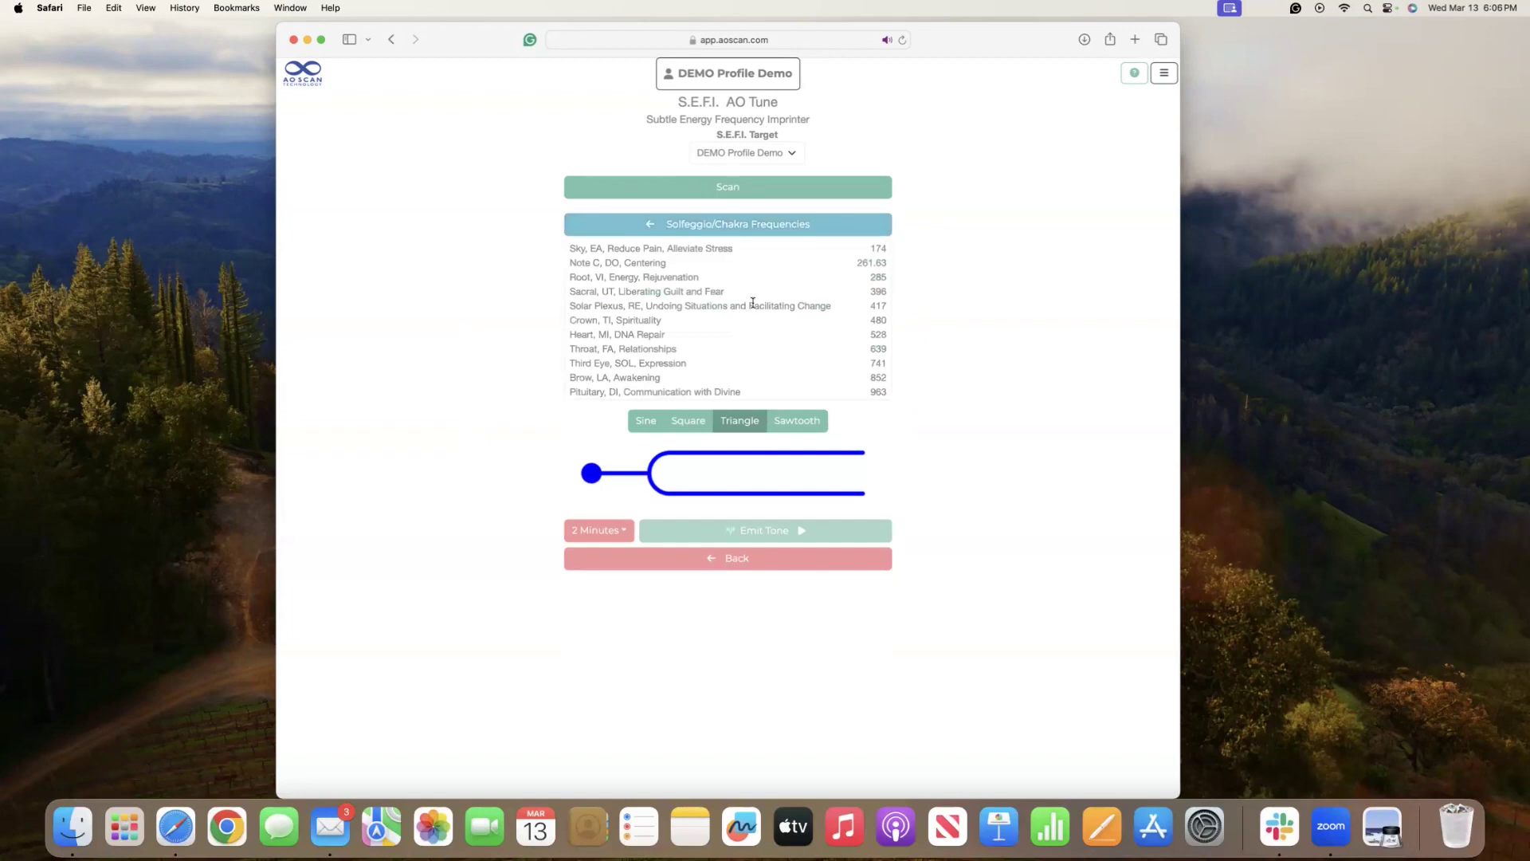
left_click(753, 227)
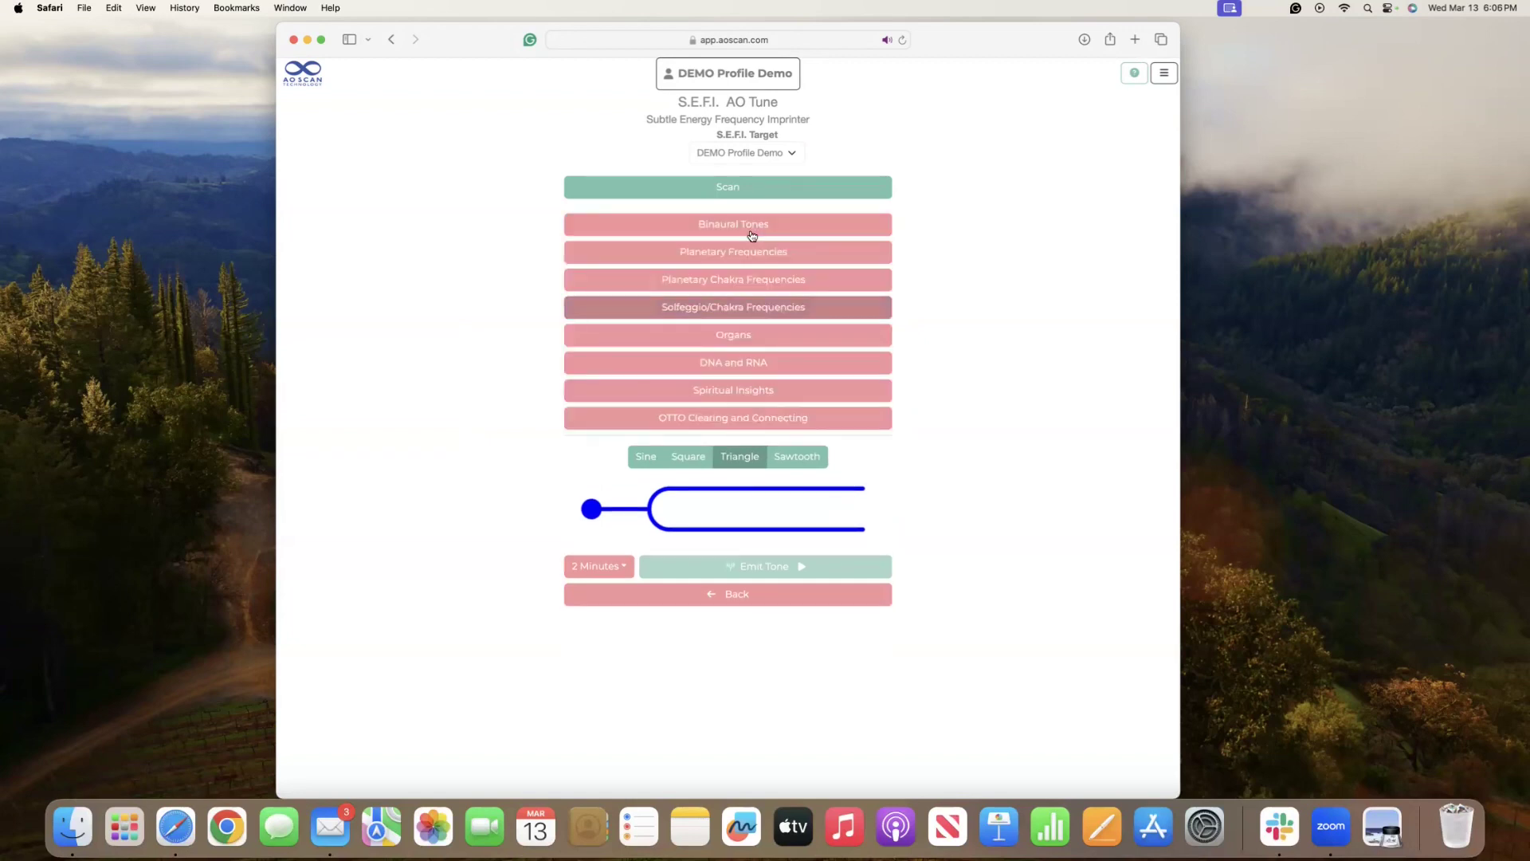
Browse the Organs, DNA and RNA, and Spiritual Insights lists, ending on the categories
left_click(743, 341)
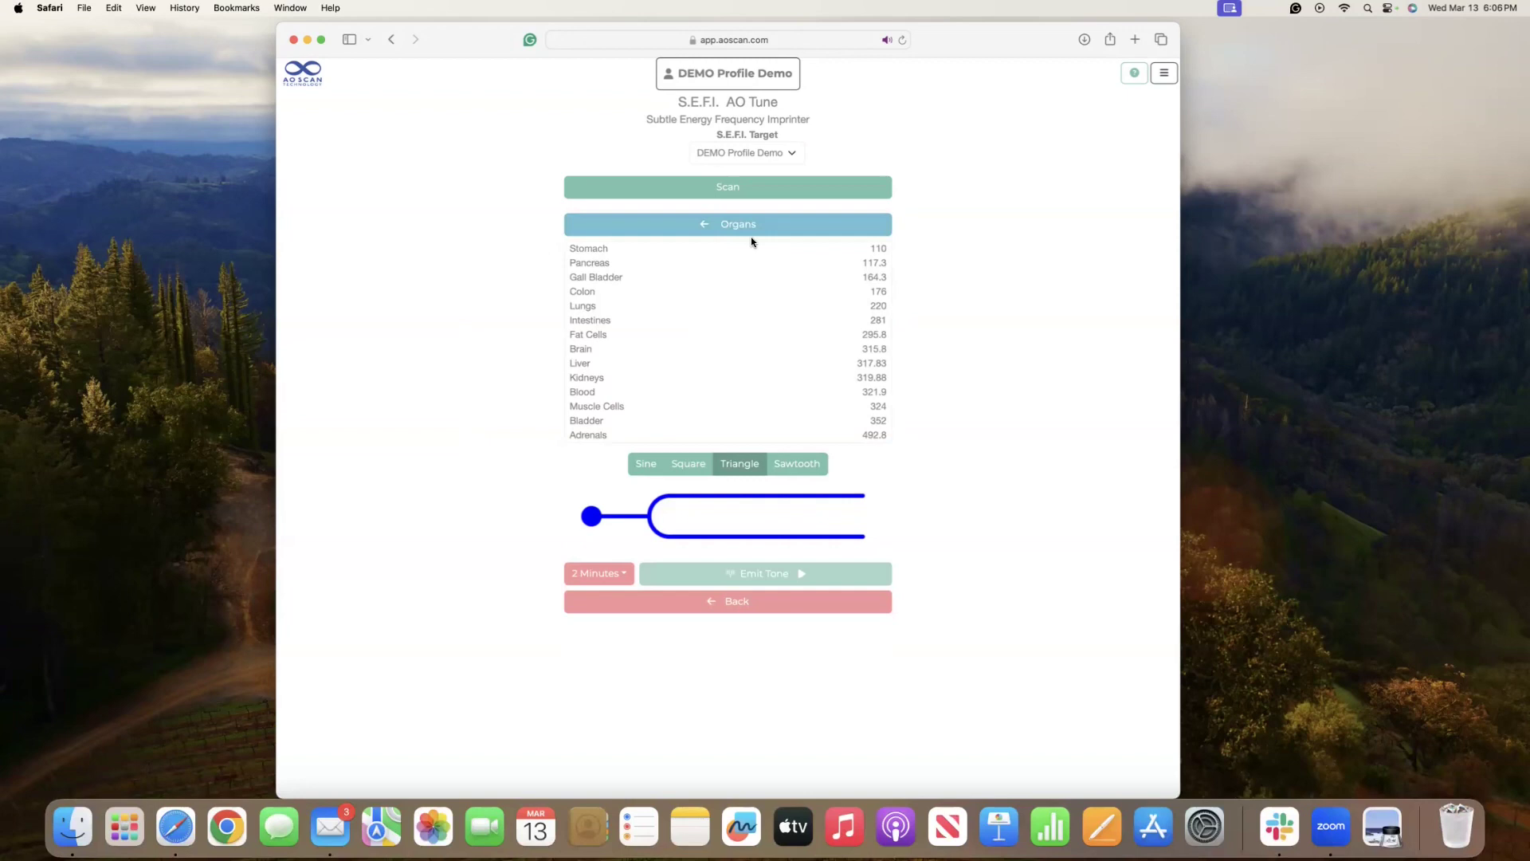
left_click(752, 234)
left_click(752, 362)
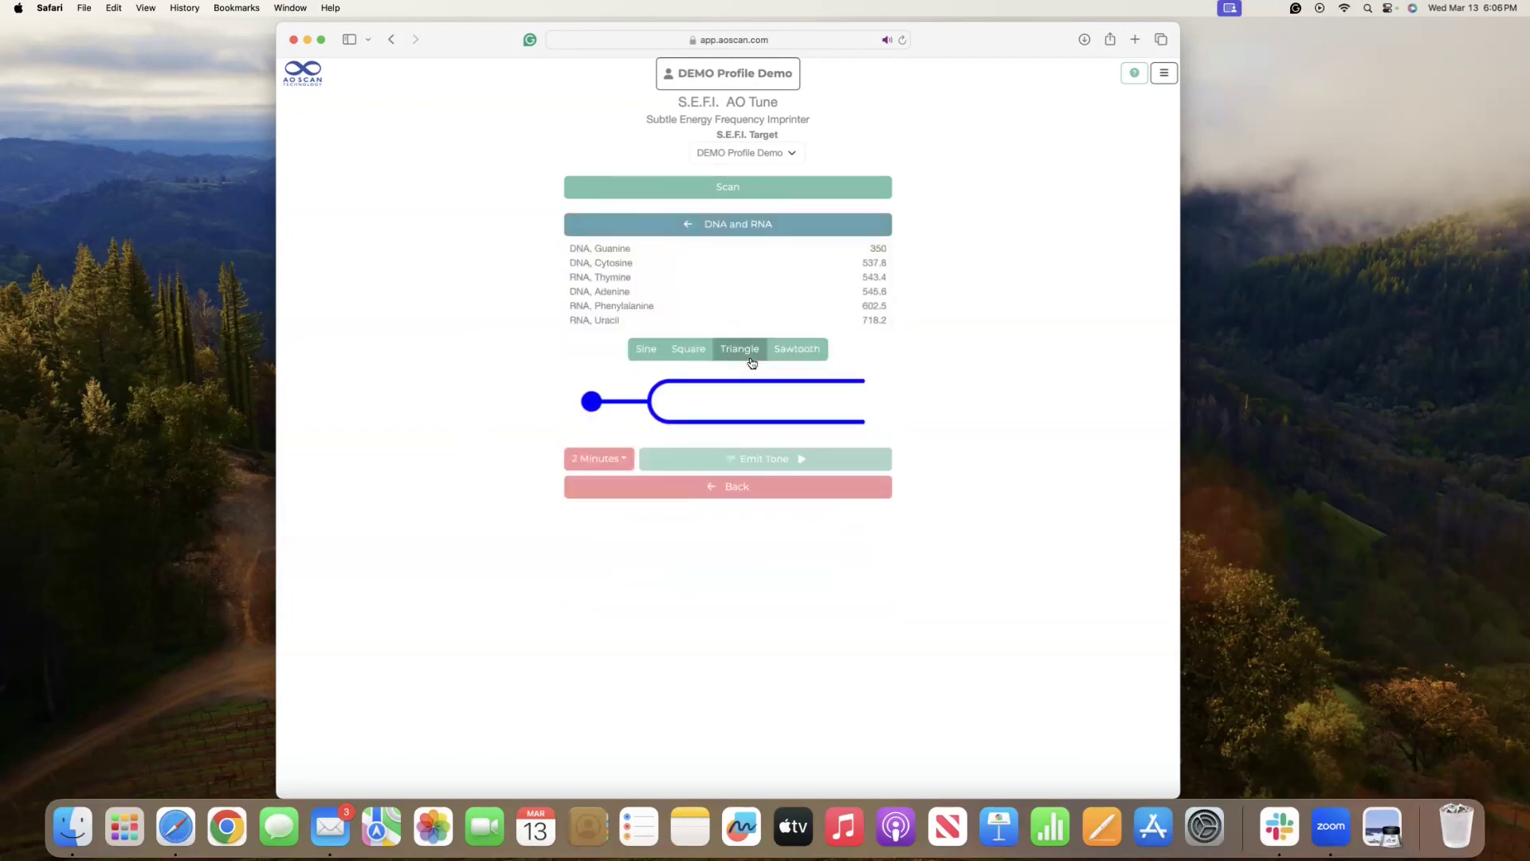
left_click(745, 225)
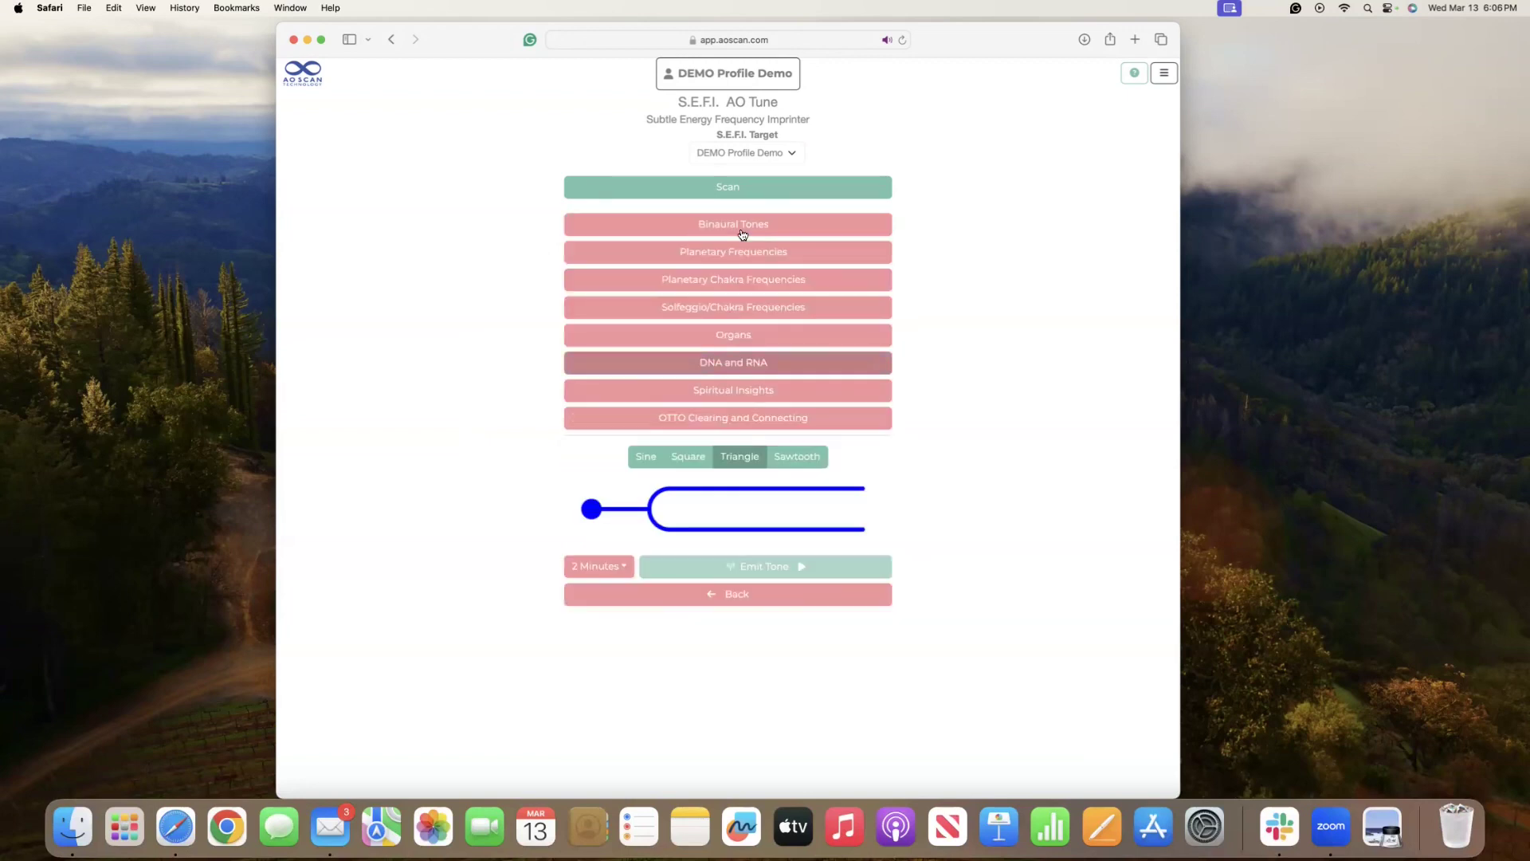
left_click(744, 372)
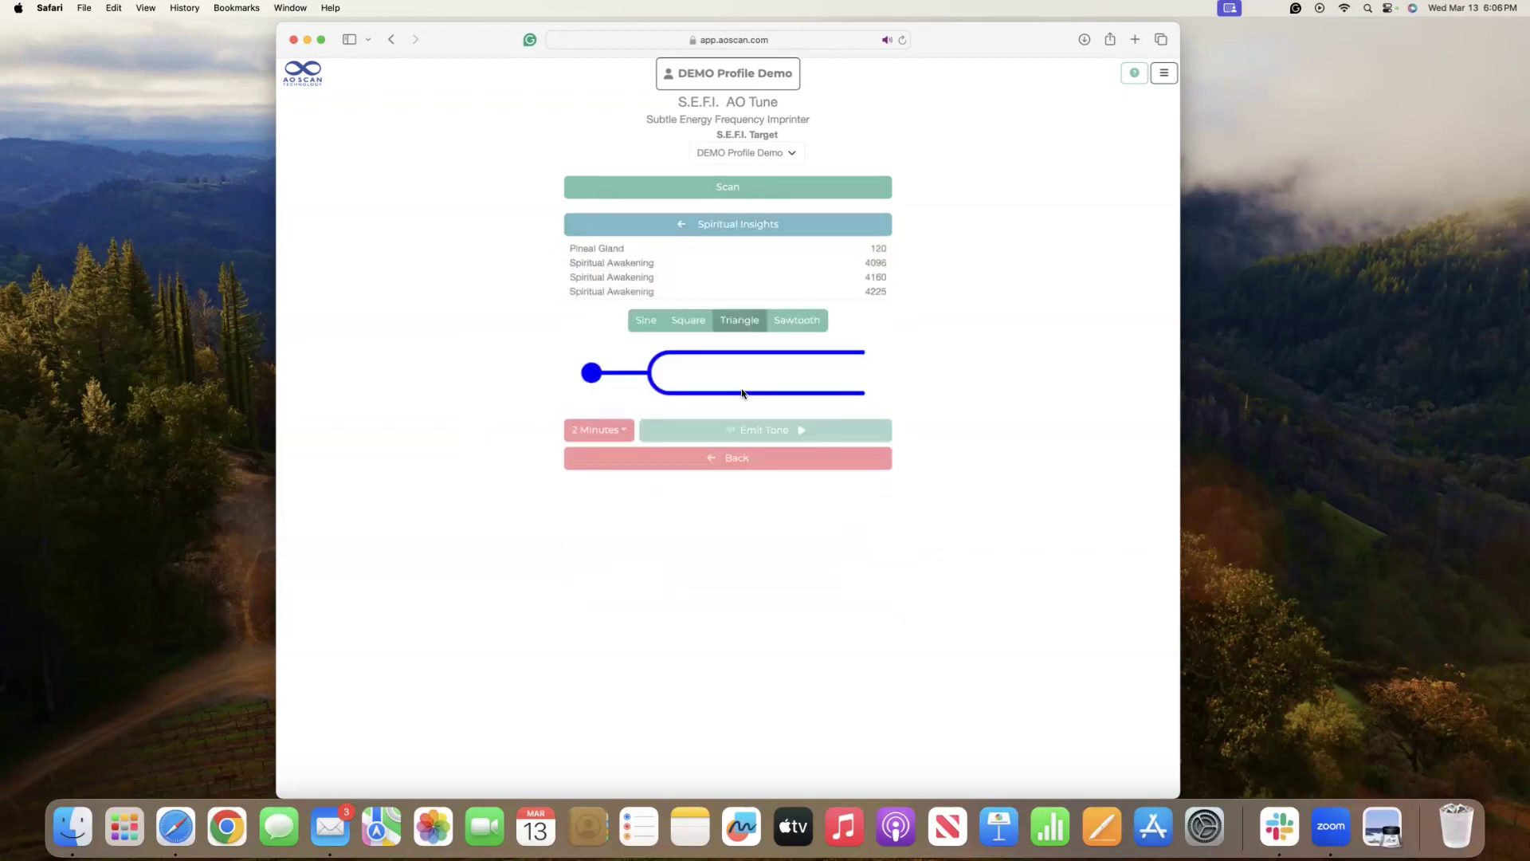
left_click(739, 227)
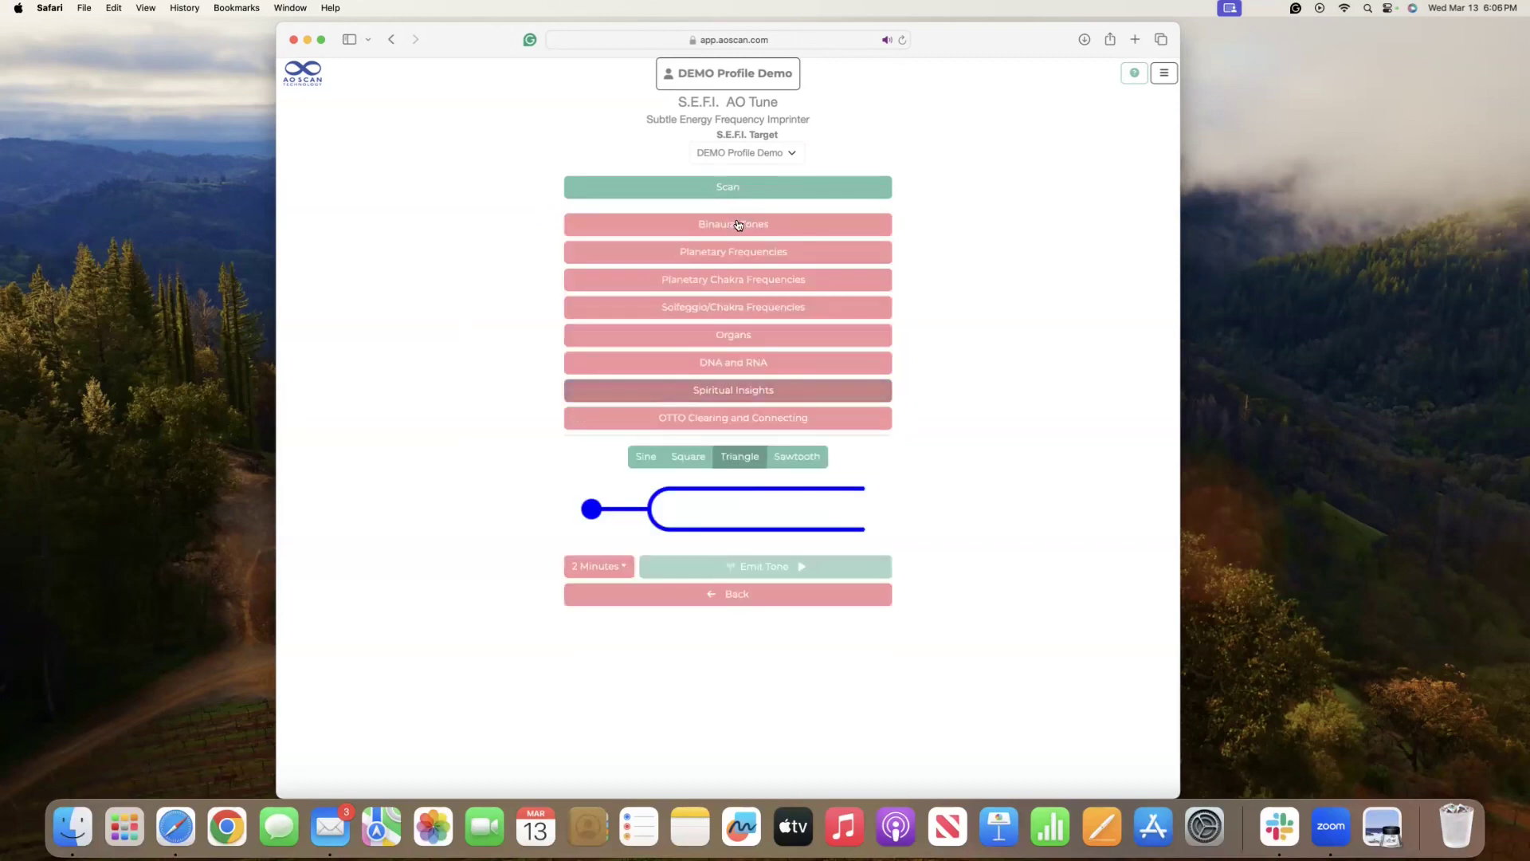
Choose the 32 frequency from the OTTO Clearing and Connecting list
left_click(735, 419)
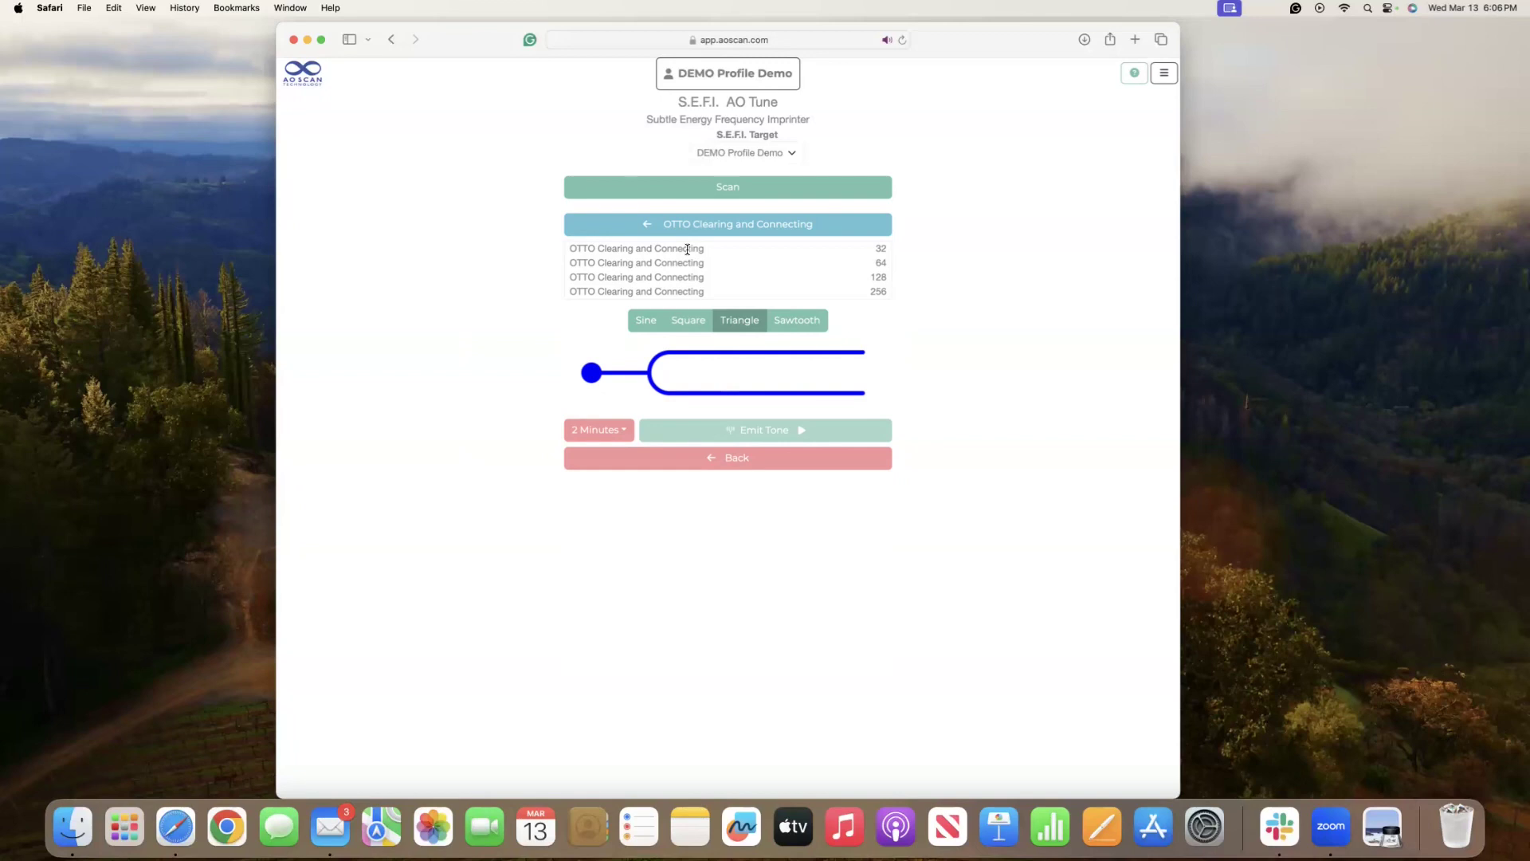
left_click(687, 249)
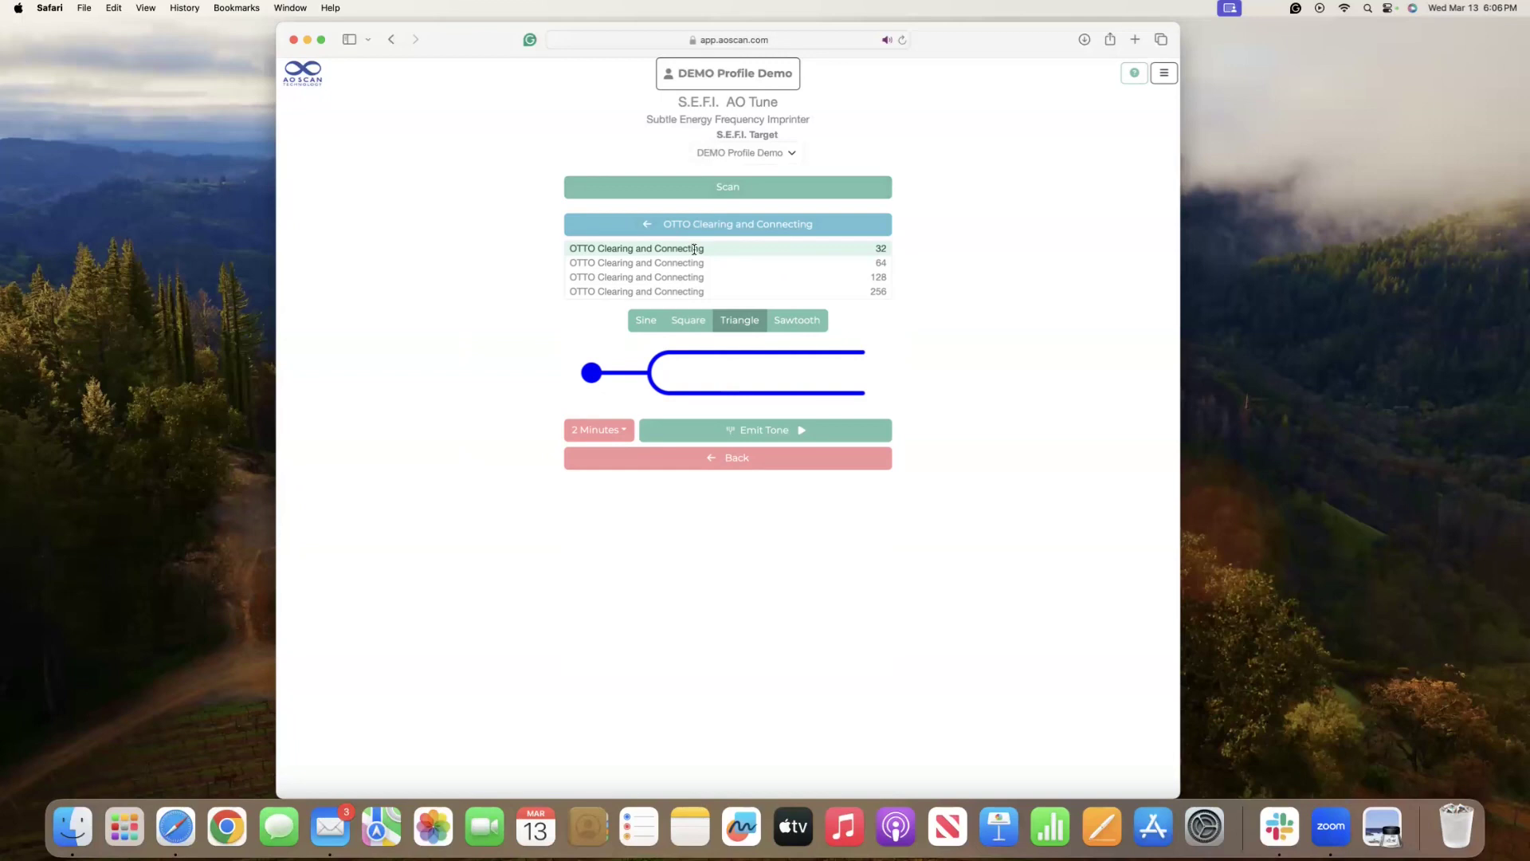
Emit the 32 OTTO tone as a Sine wave for 30 Sec
left_click(652, 322)
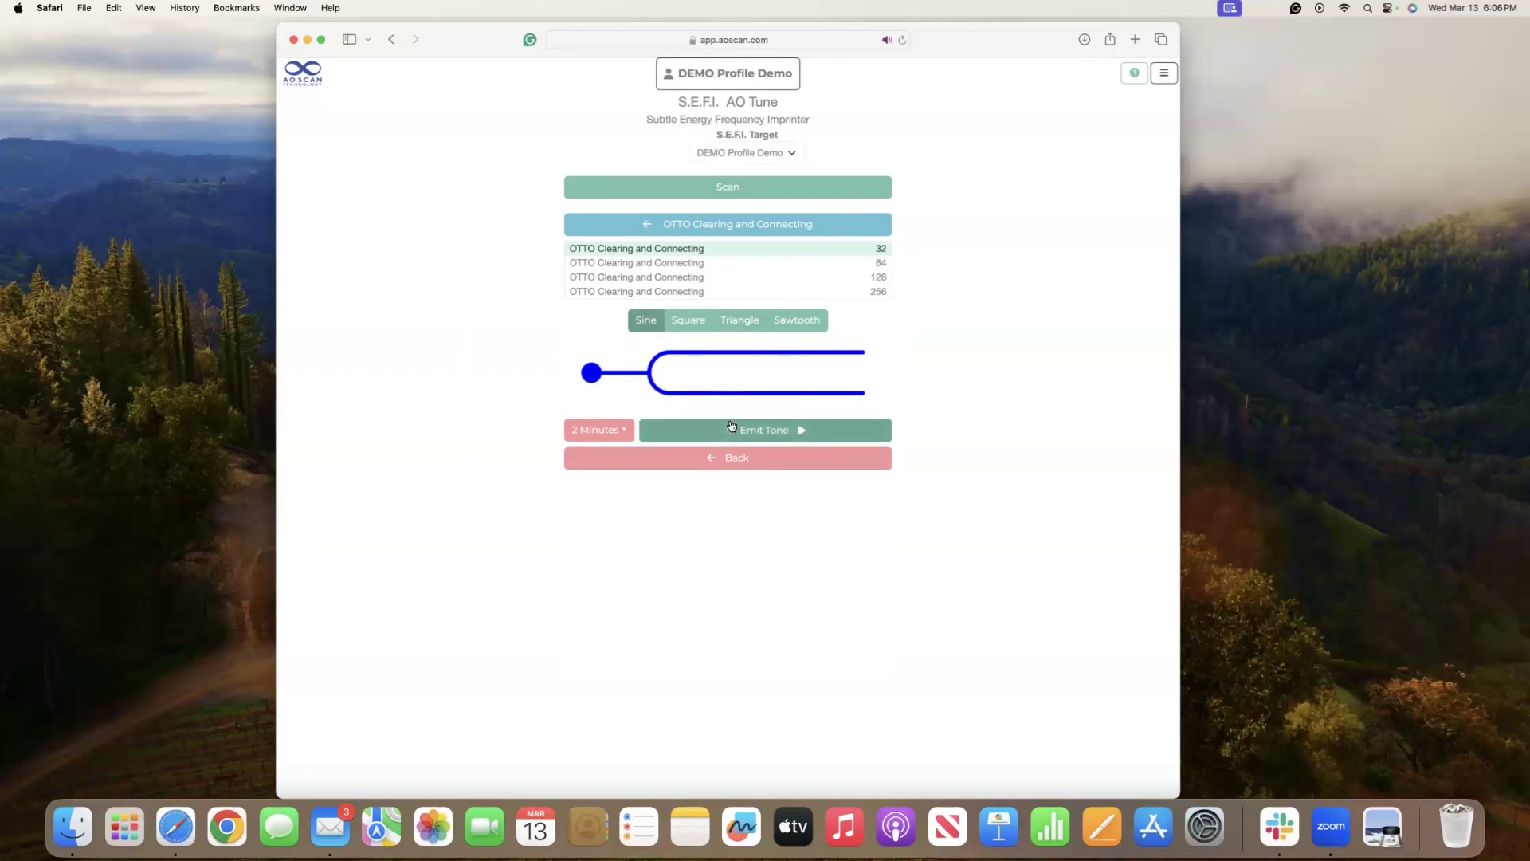
left_click(608, 435)
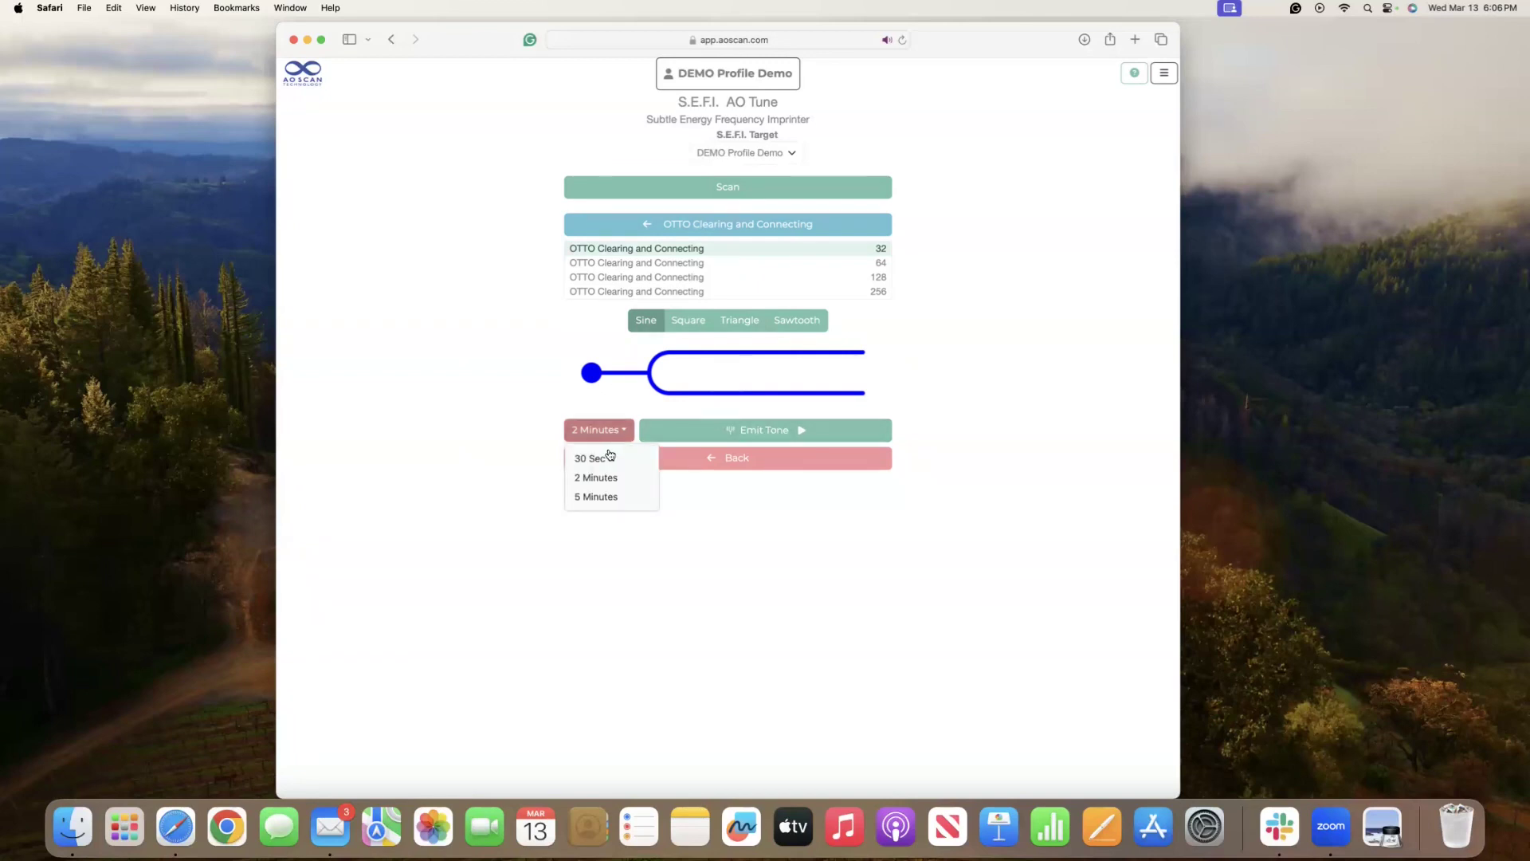
left_click(608, 458)
left_click(753, 435)
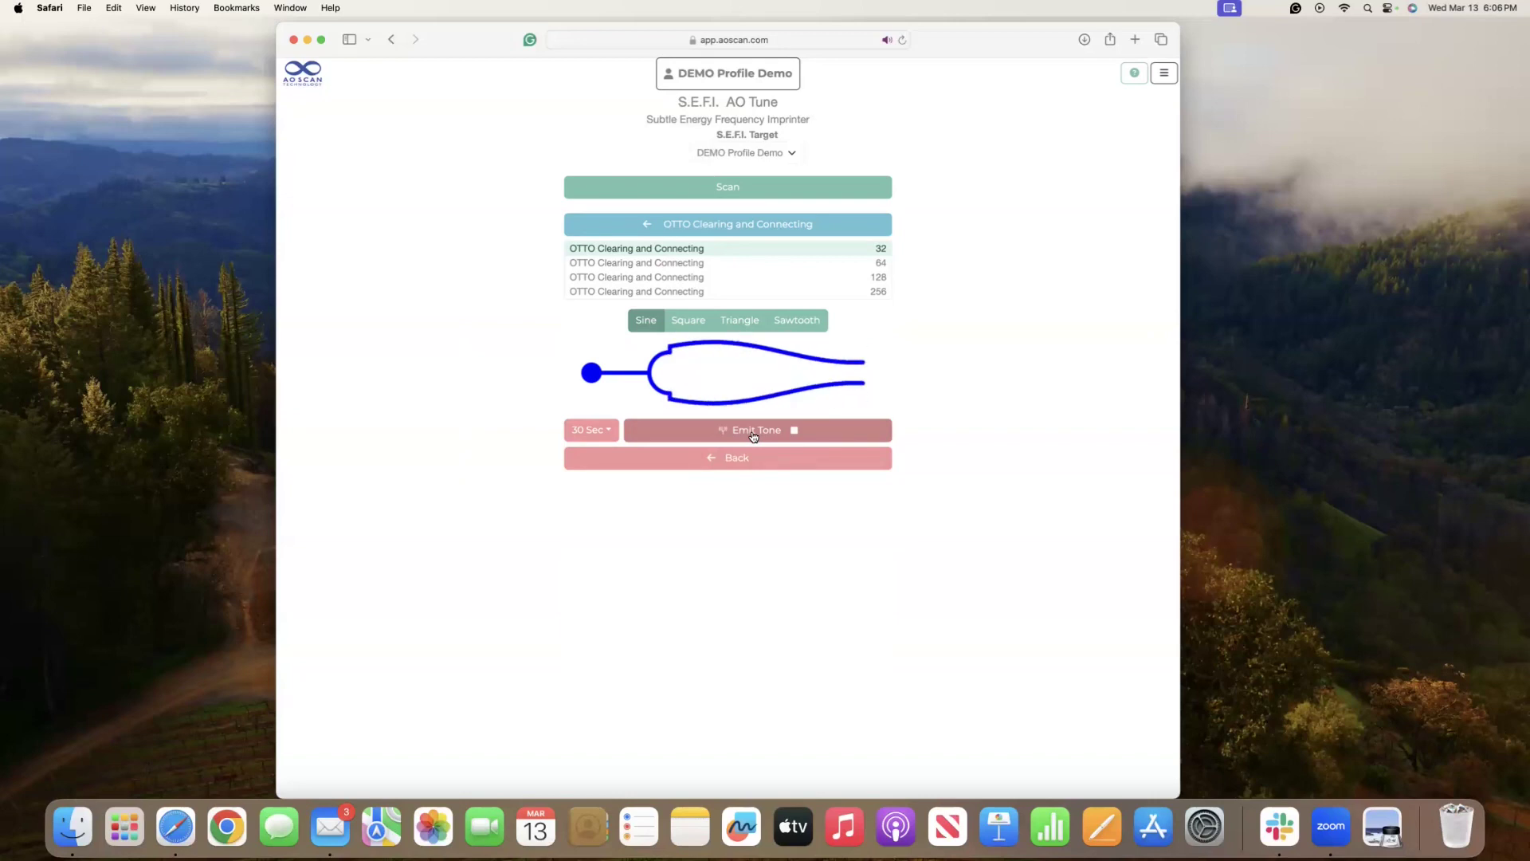
Cycle the emitted tone's waveform through Square, Triangle and Sawtooth
left_click(692, 323)
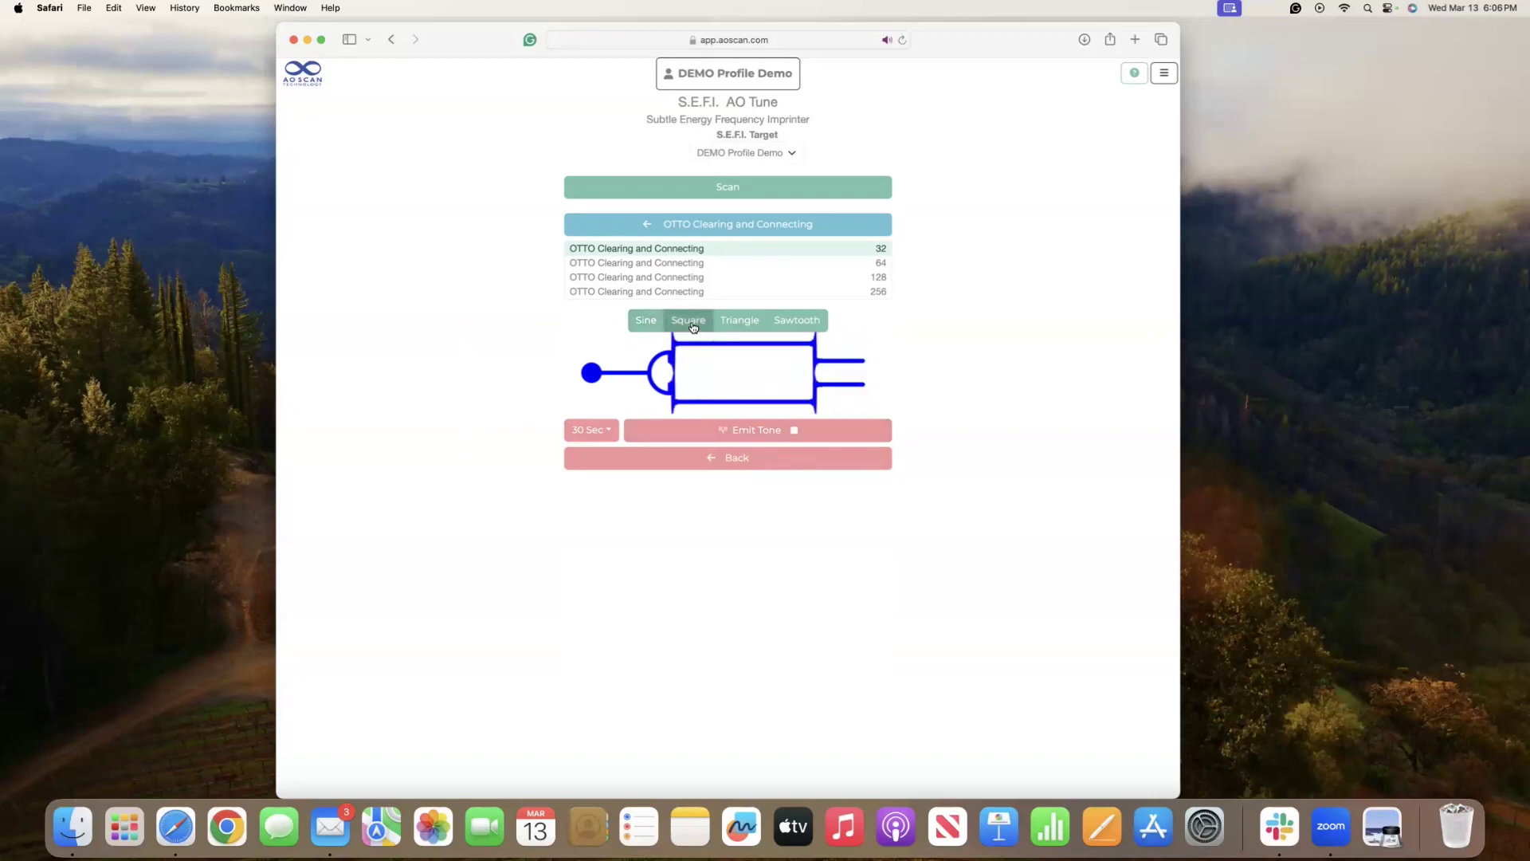
left_click(727, 323)
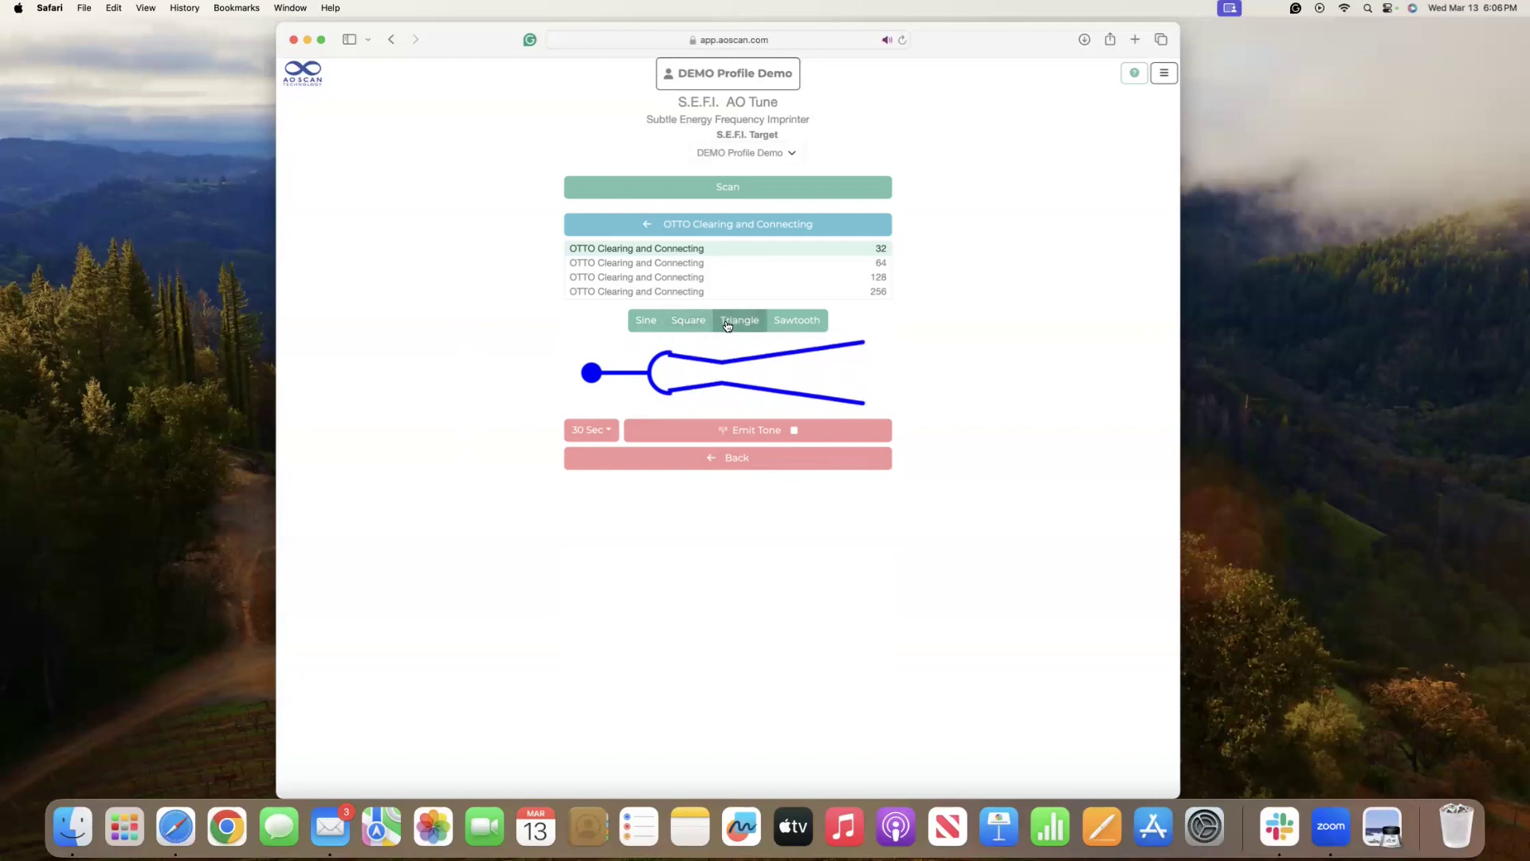
left_click(794, 322)
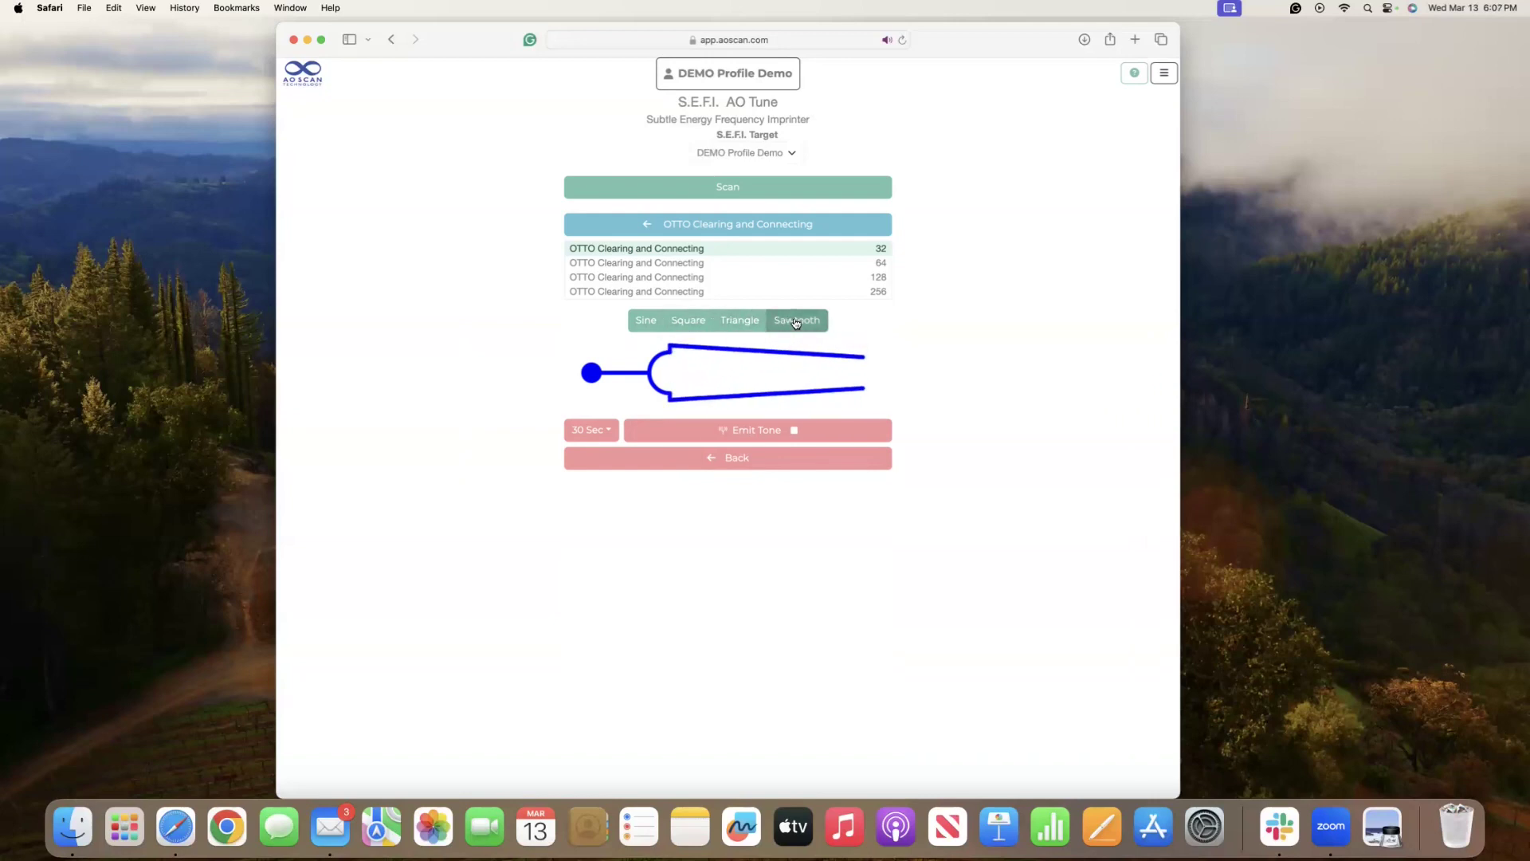
left_click(742, 463)
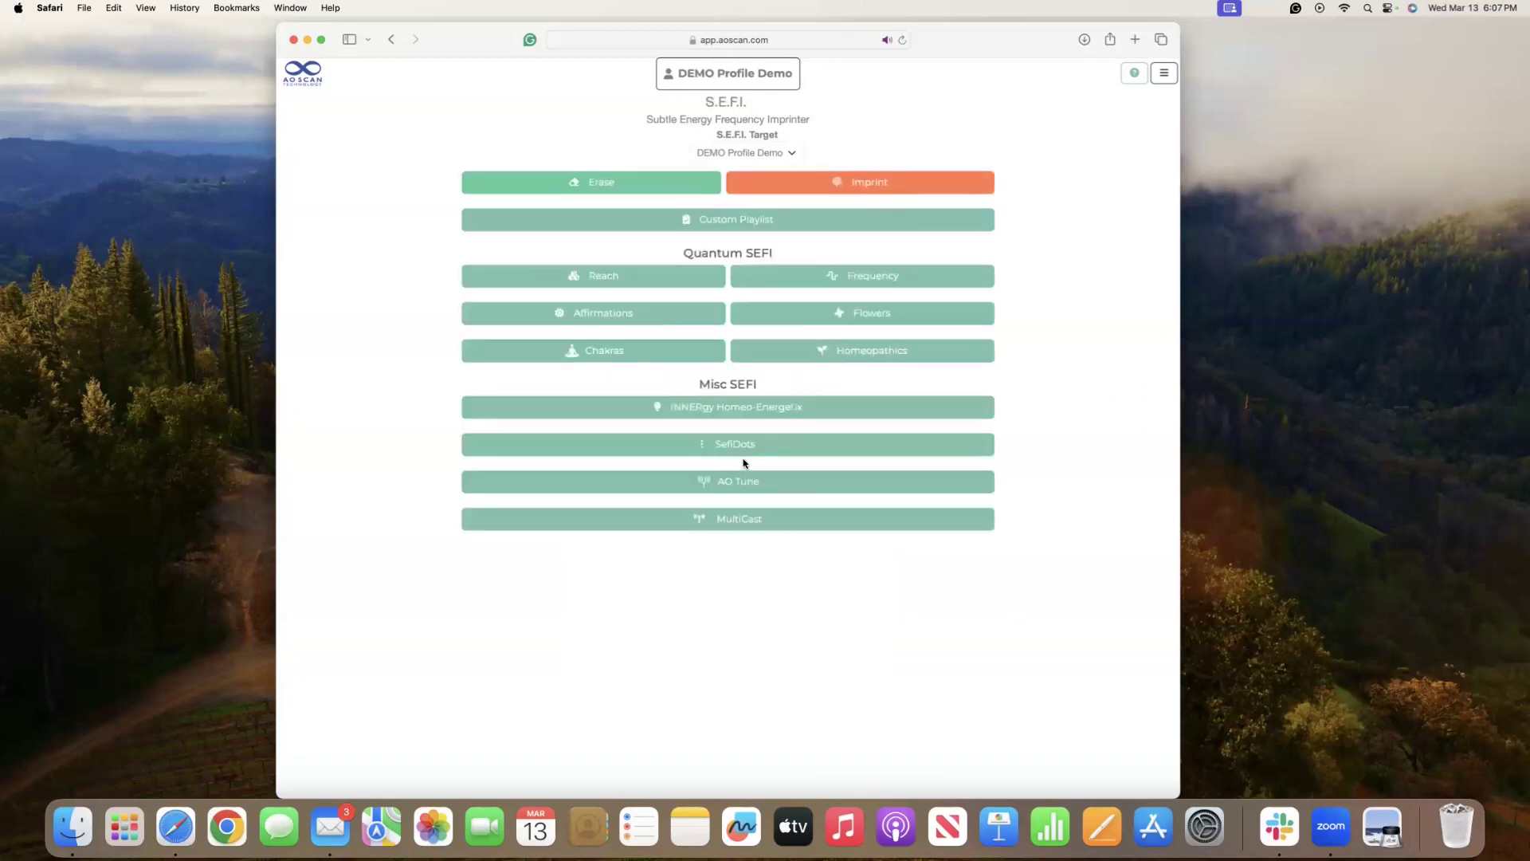